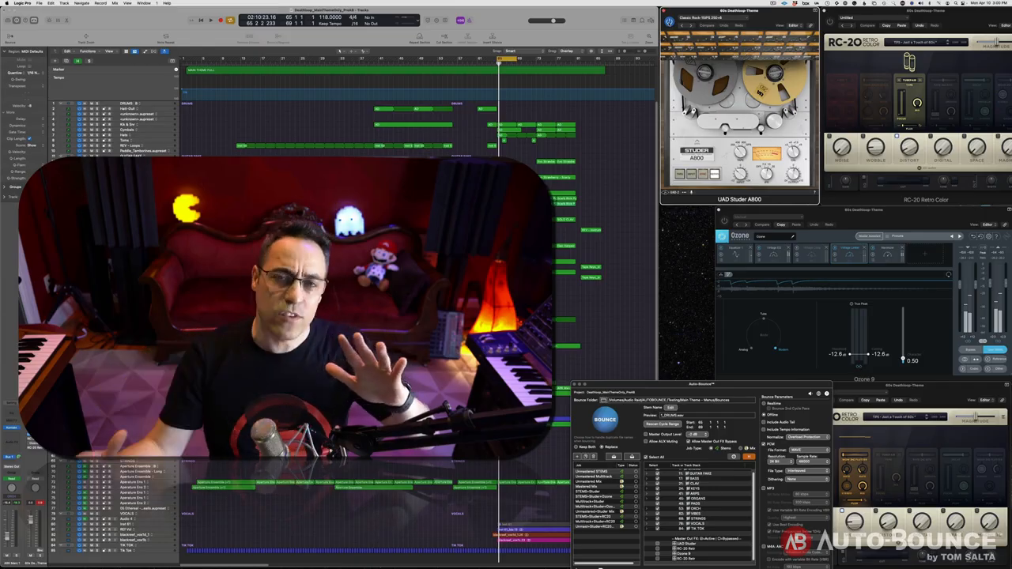
# Replay the looped section several times through the Studer, RC-20 and Ozone 9 chain, leaving it playing
pyautogui.press('space')
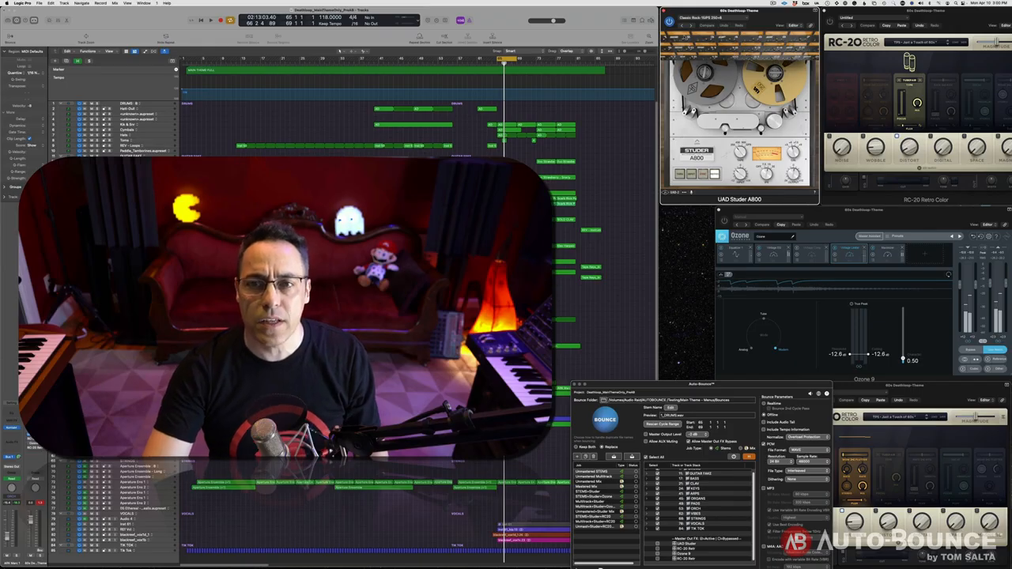
pyautogui.press('space')
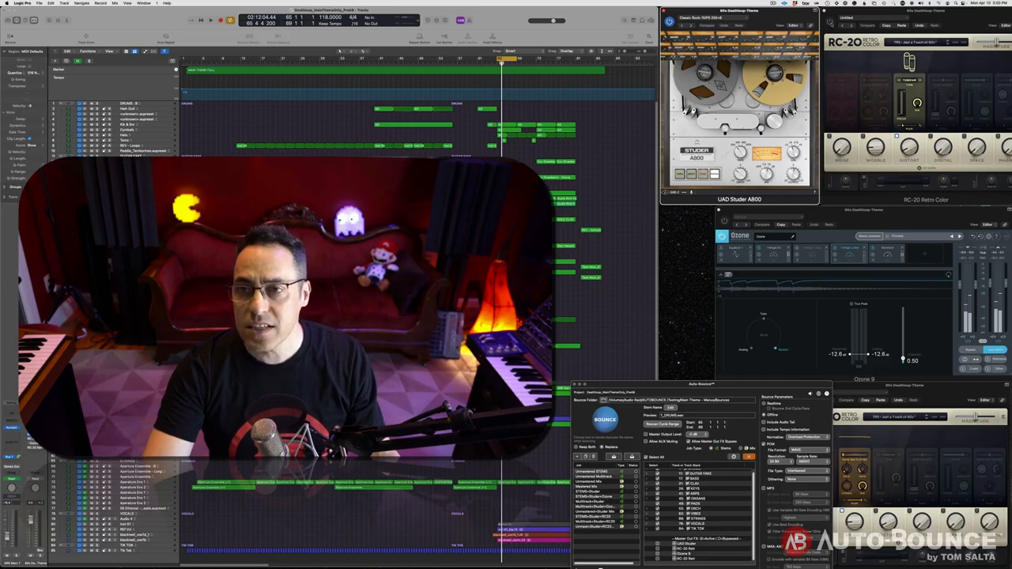
pyautogui.press('space')
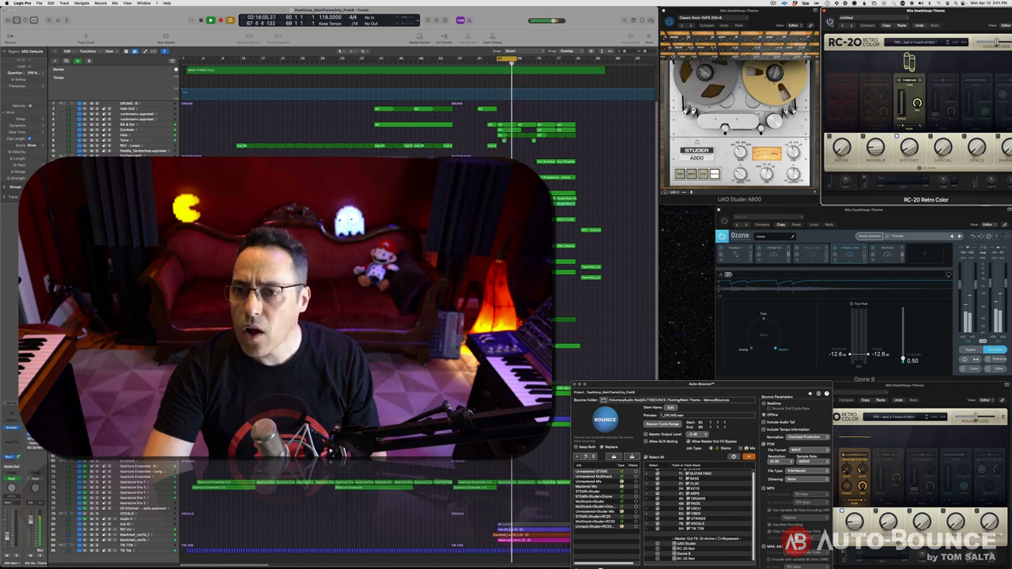
pyautogui.press('space')
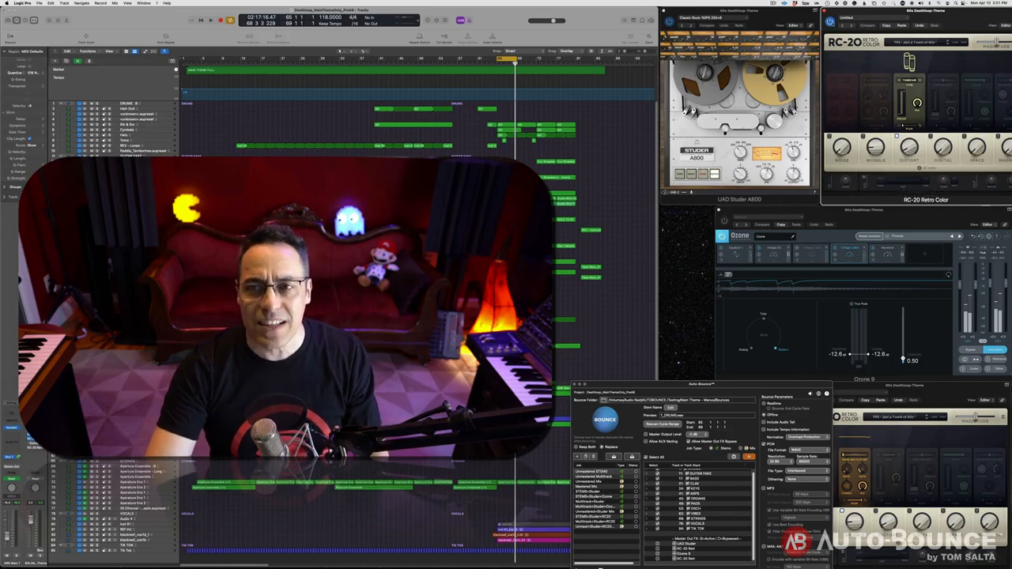
pyautogui.press('space')
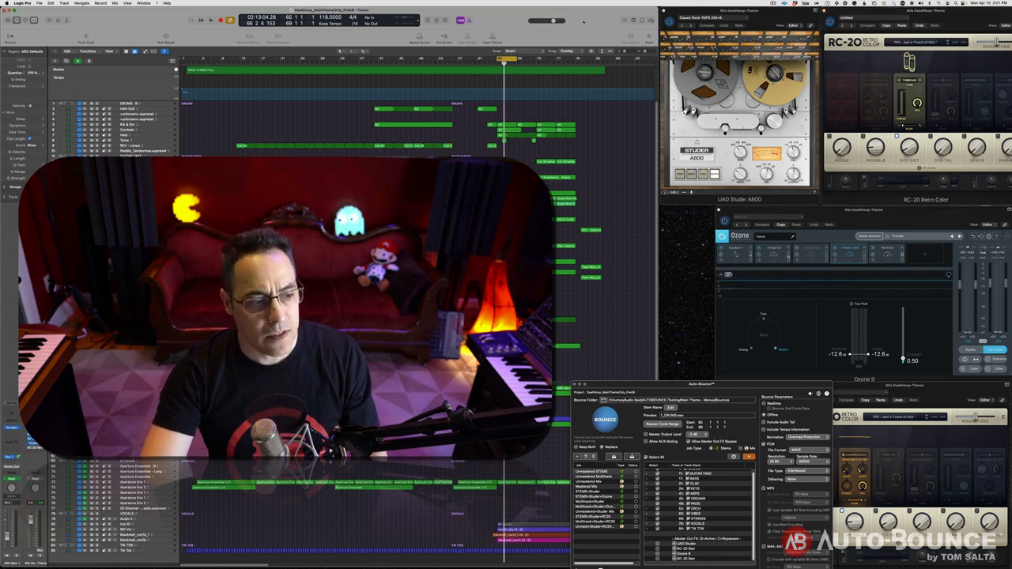
pyautogui.press('space')
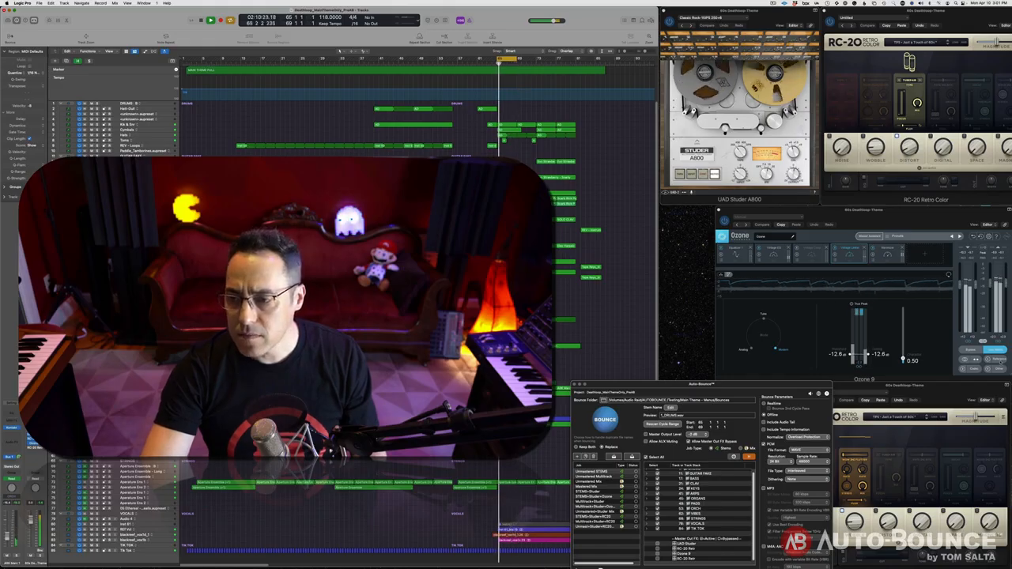
# Toggle Ozone's bypass on and off twice to compare the mix, then stop playback
pyautogui.click(971, 349)
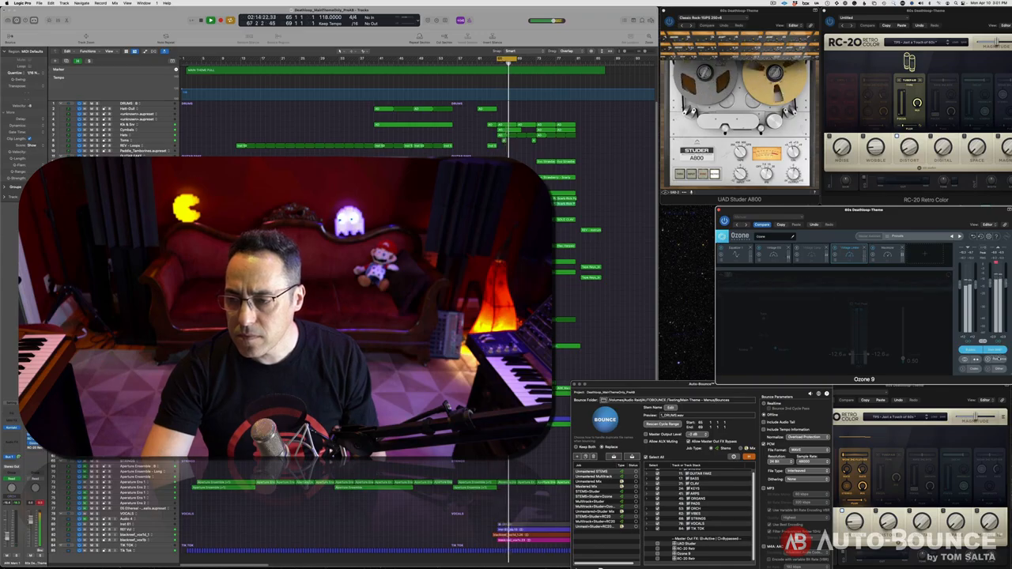
pyautogui.click(972, 350)
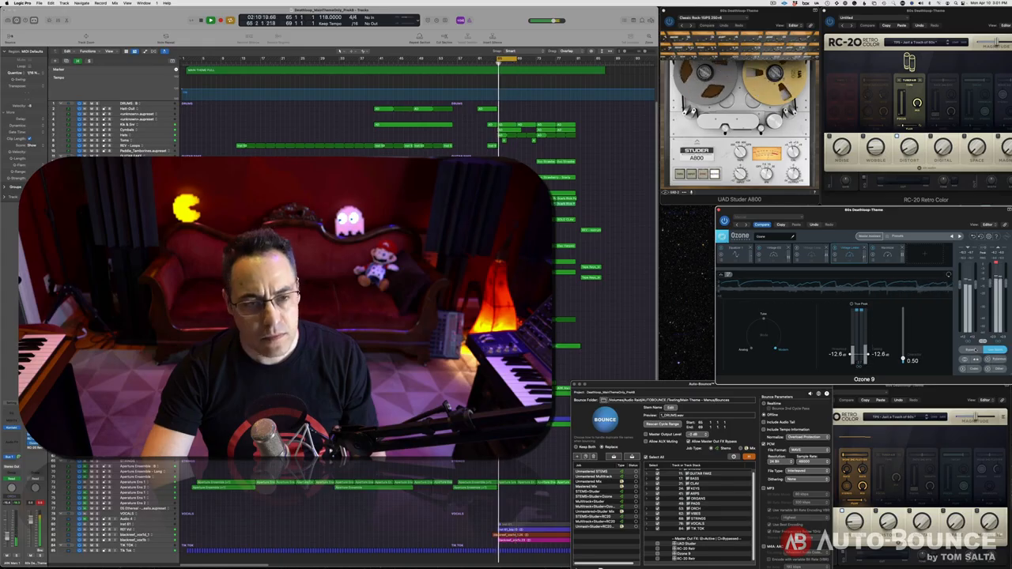
pyautogui.click(972, 350)
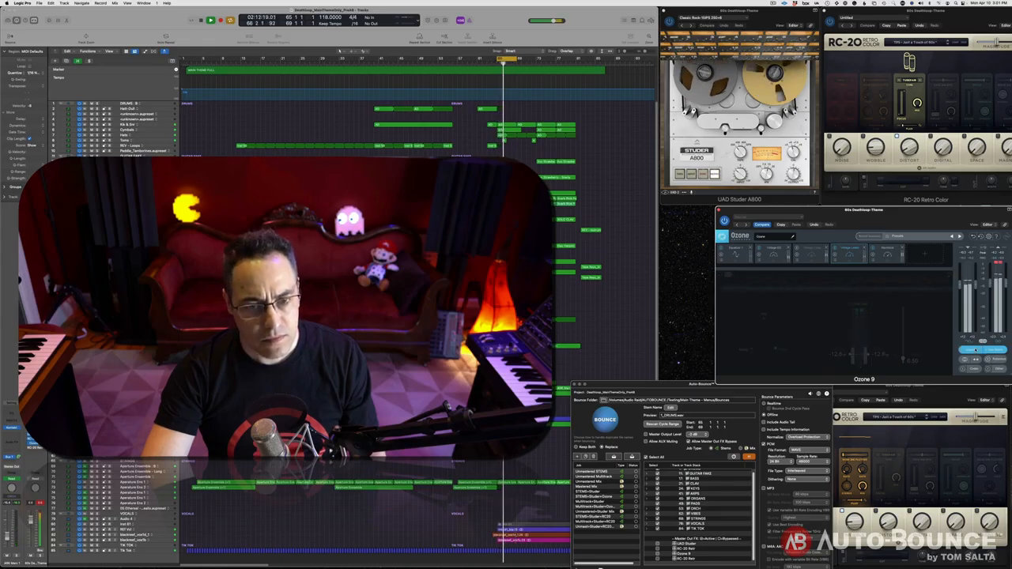
pyautogui.click(973, 350)
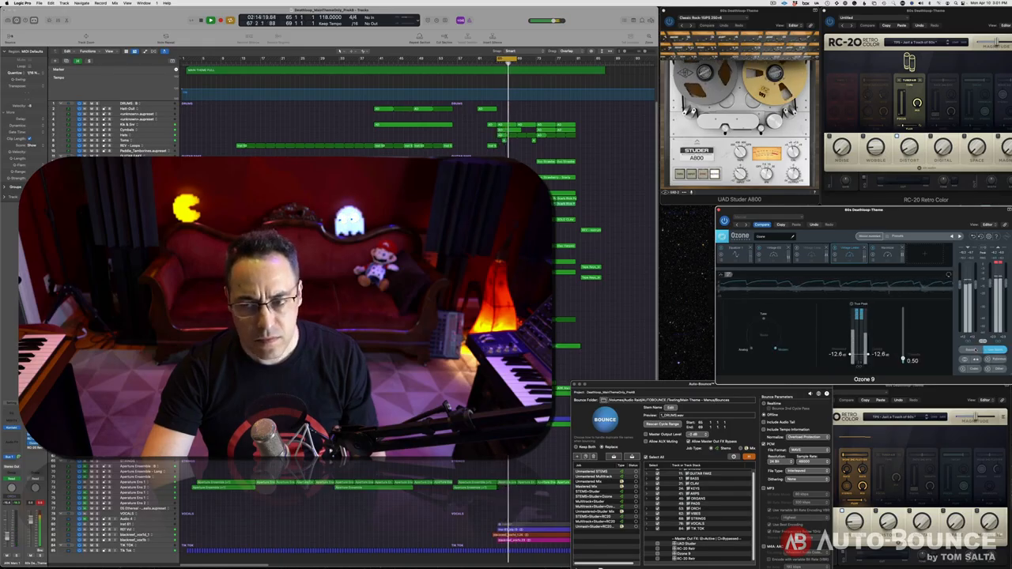
pyautogui.press('space')
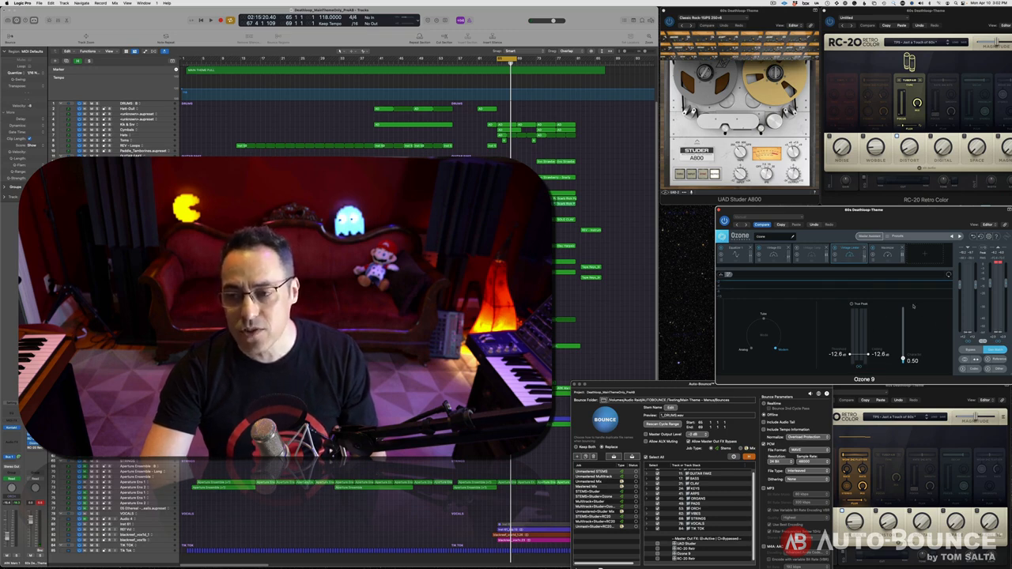
# Play briefly again, stop, and move the Auto-Bounce window up over Ozone
pyautogui.press('space')
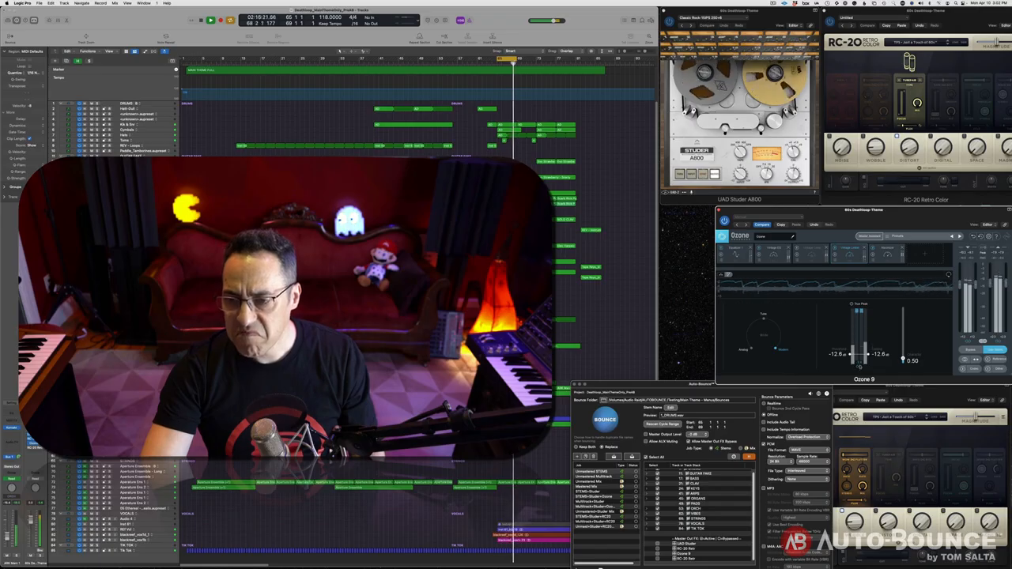
pyautogui.press('space')
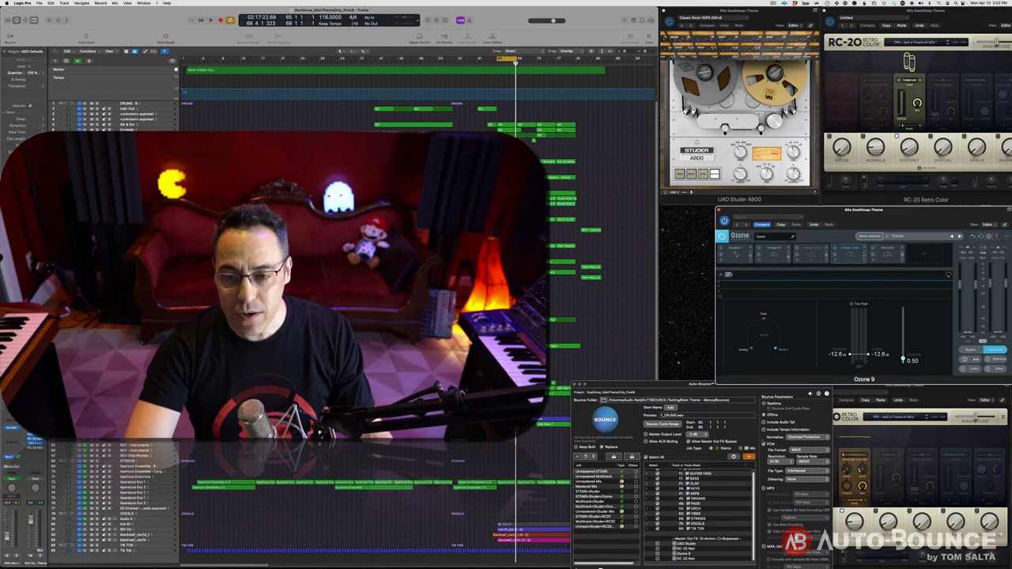
pyautogui.moveTo(681, 386); pyautogui.dragTo(646, 273)
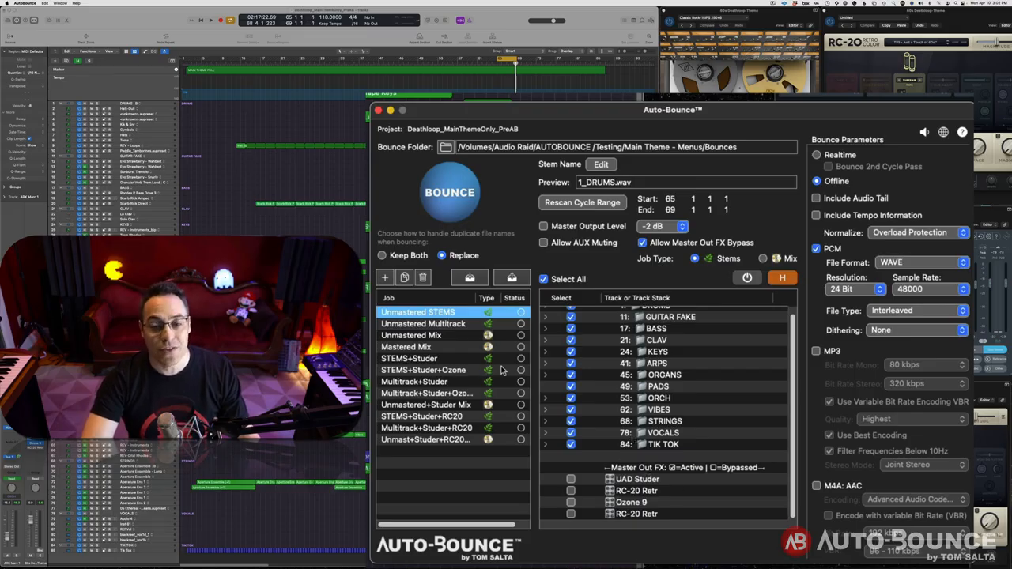
# Review the Unmastered Mix, Mastered Mix, STEMS and Multitrack jobs with Studer and Ozone variants
pyautogui.click(449, 336)
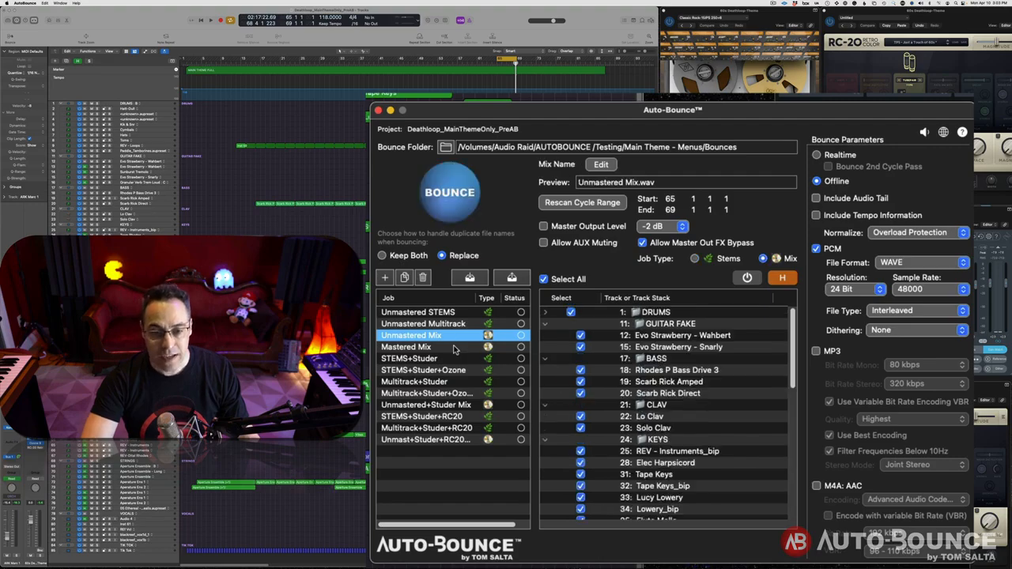
pyautogui.click(459, 348)
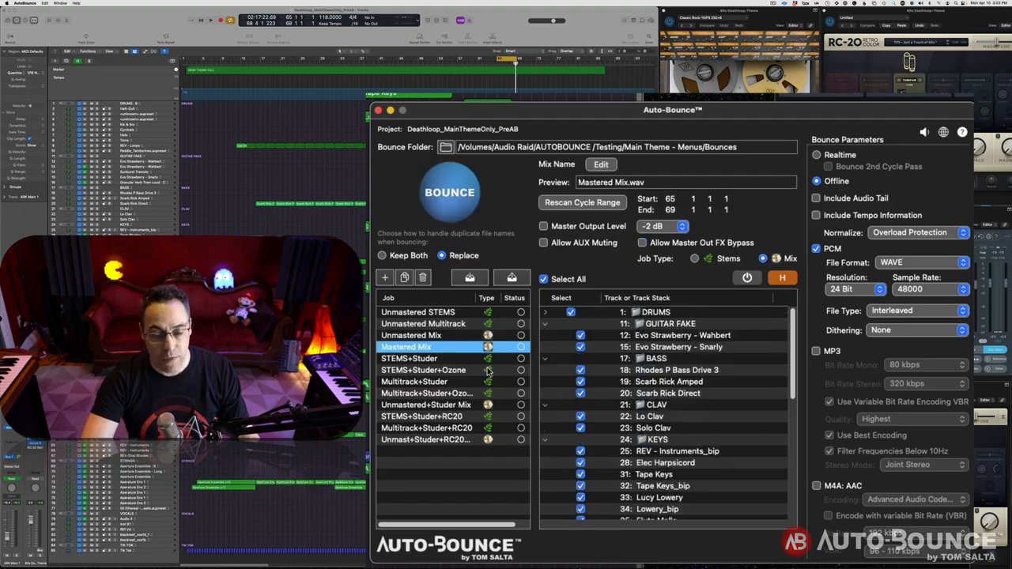
pyautogui.click(420, 360)
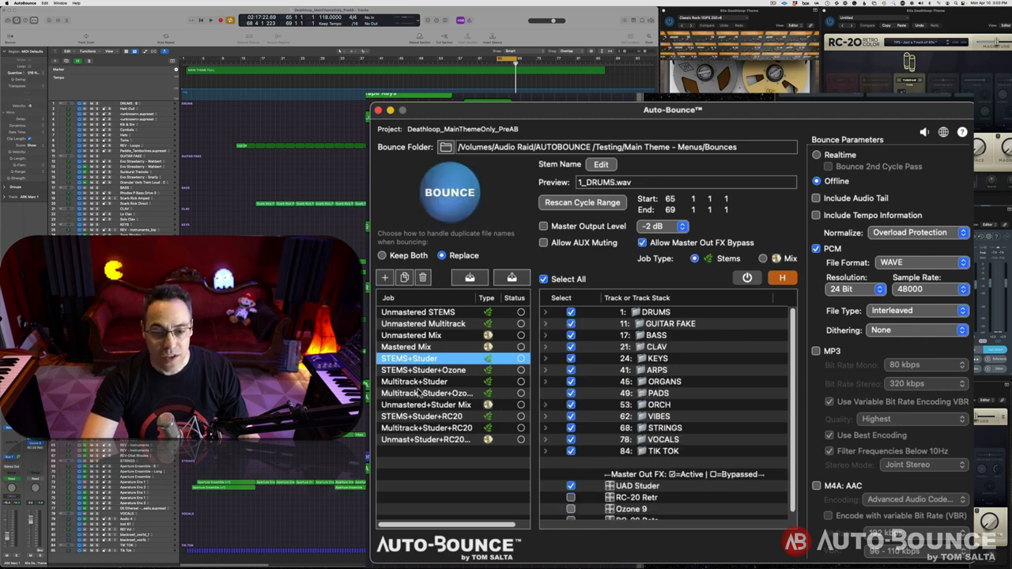
pyautogui.click(419, 371)
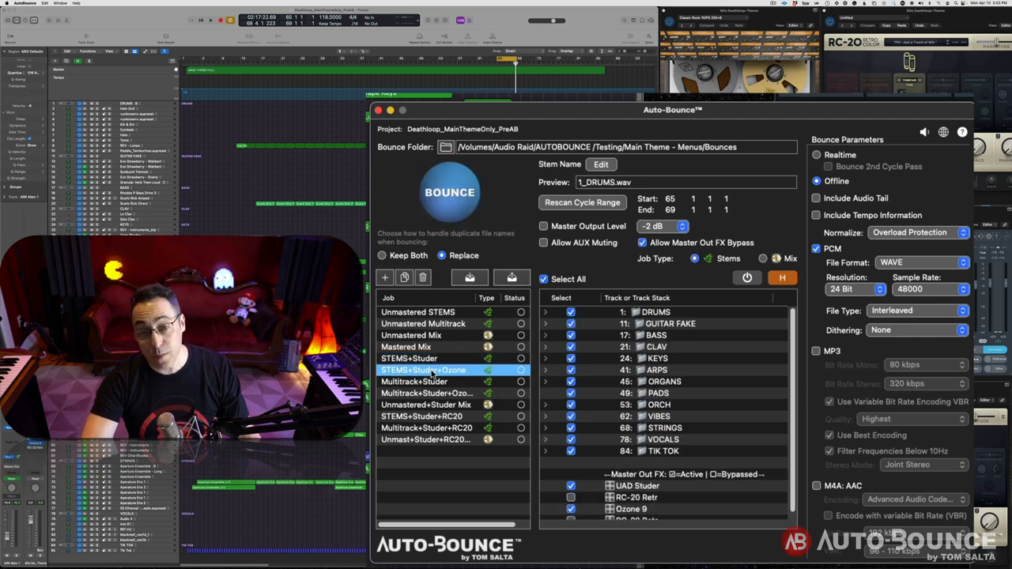
pyautogui.click(436, 383)
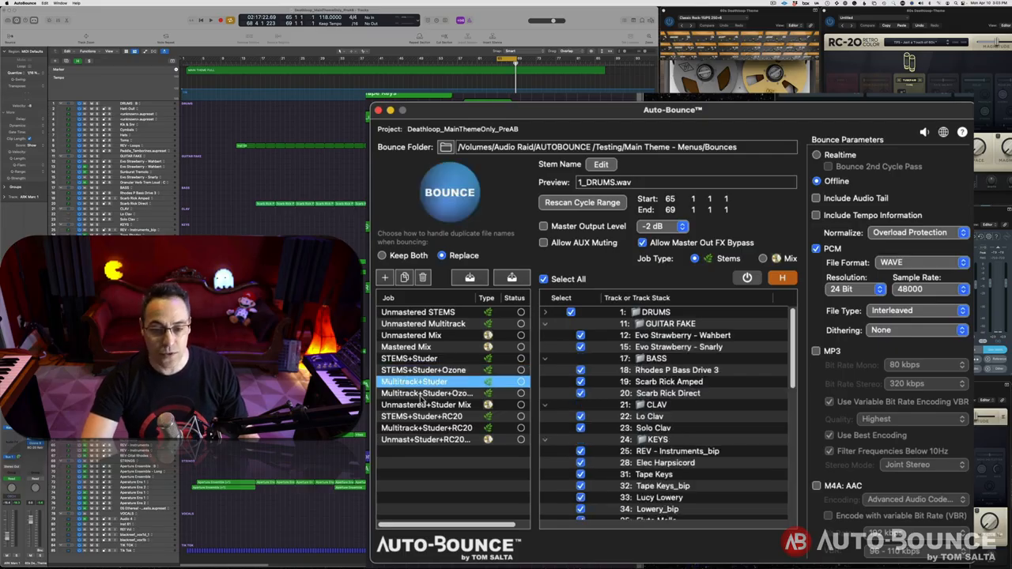
pyautogui.click(423, 395)
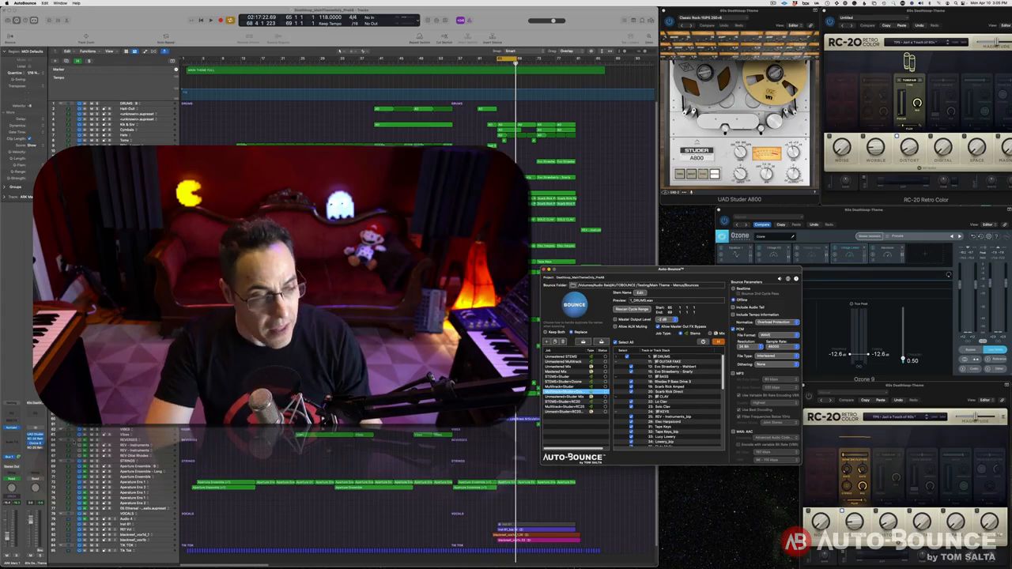
# Bring the Logic session forward and play then stop the bar-65 loop twice
pyautogui.click(30, 436)
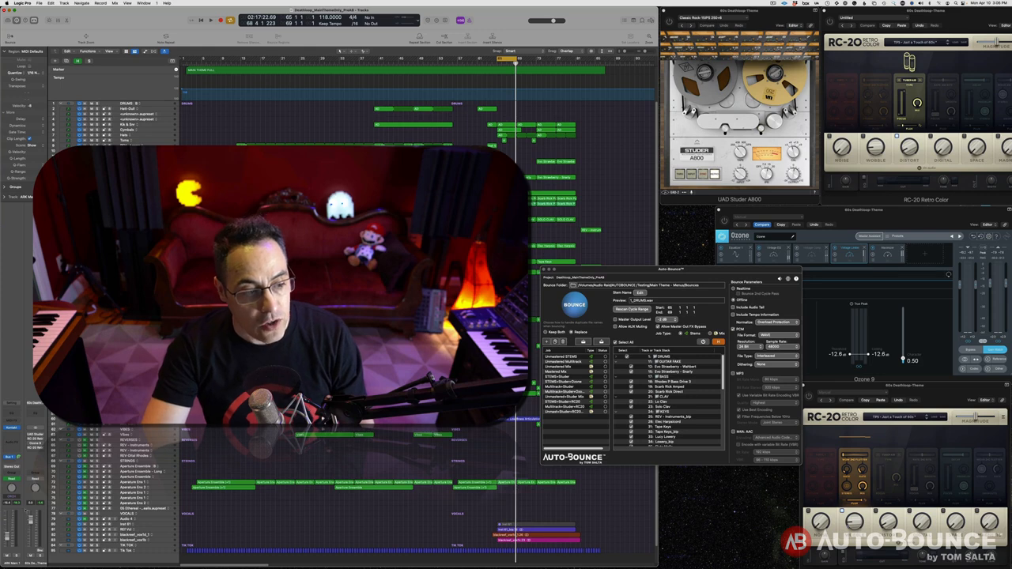
pyautogui.press('space')
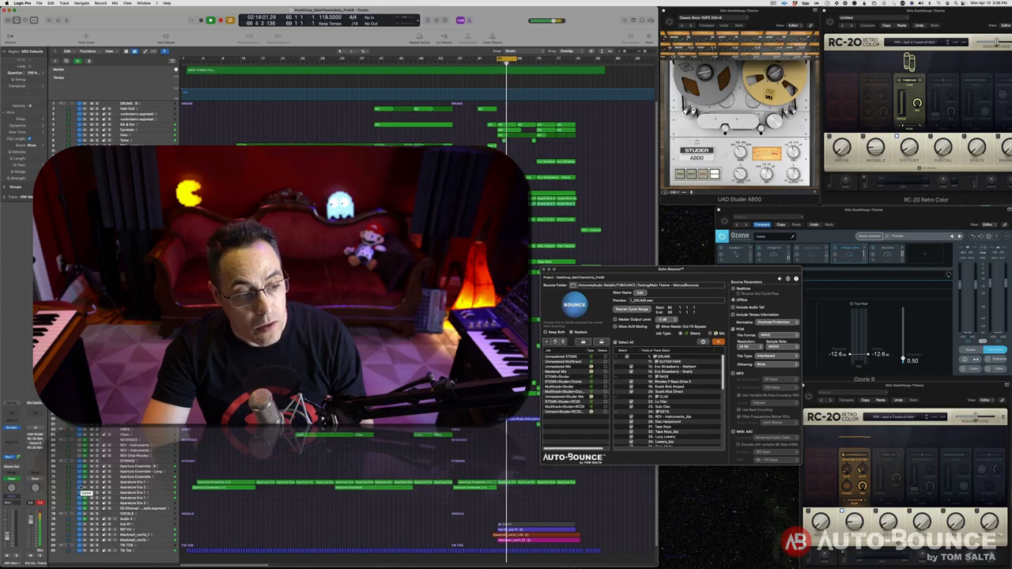
pyautogui.press('space')
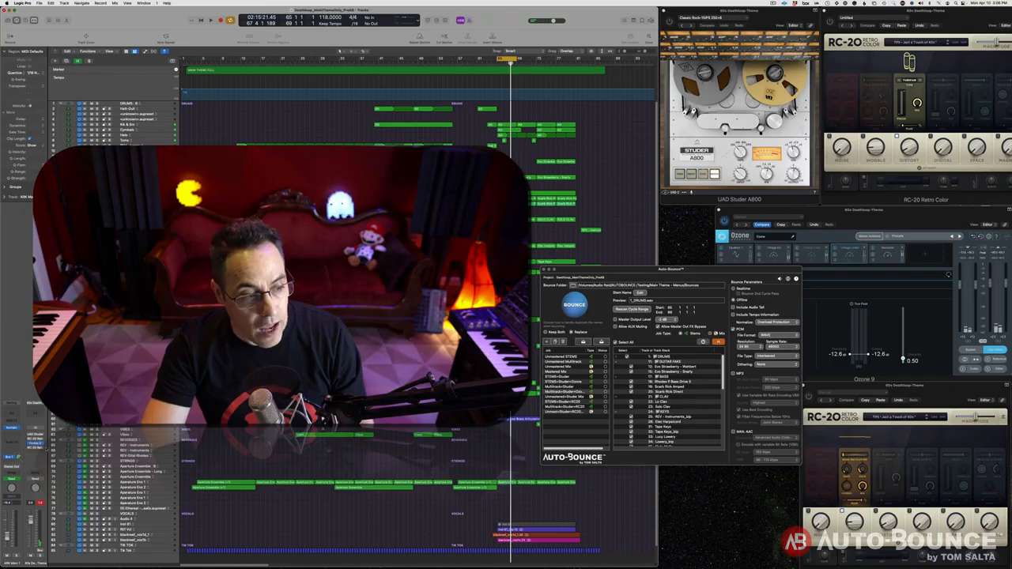
pyautogui.press('space')
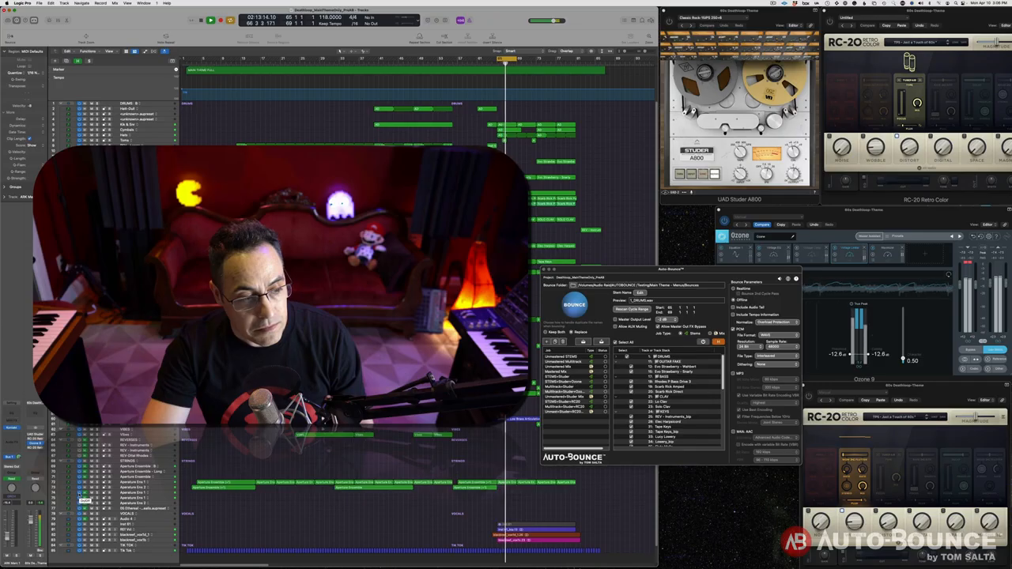
pyautogui.press('space')
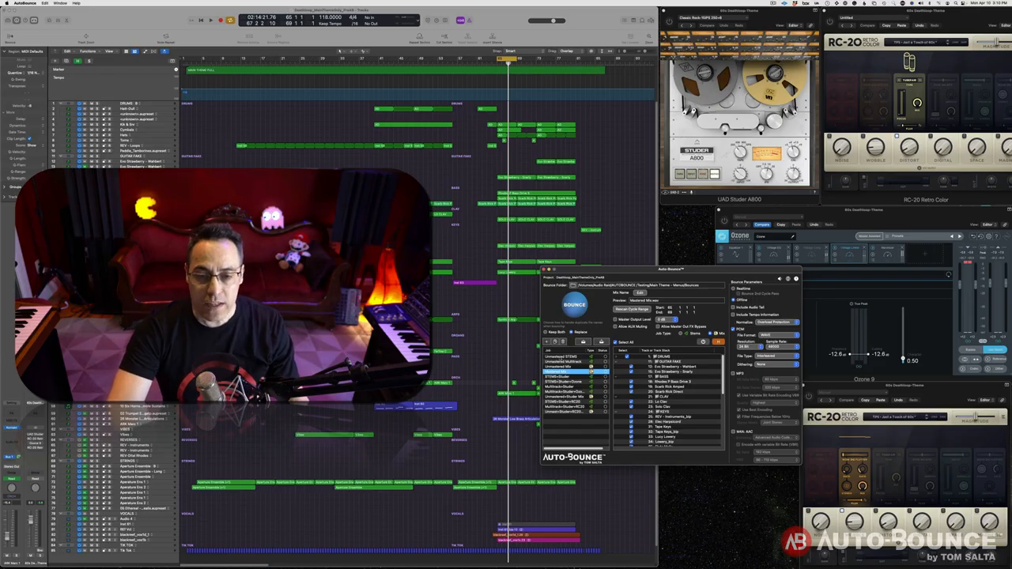
# Check Unmastered STEMS at -2 dB output, then the Unmastered Multitrack, Unmastered Mix and Mastered Mix jobs
pyautogui.click(561, 358)
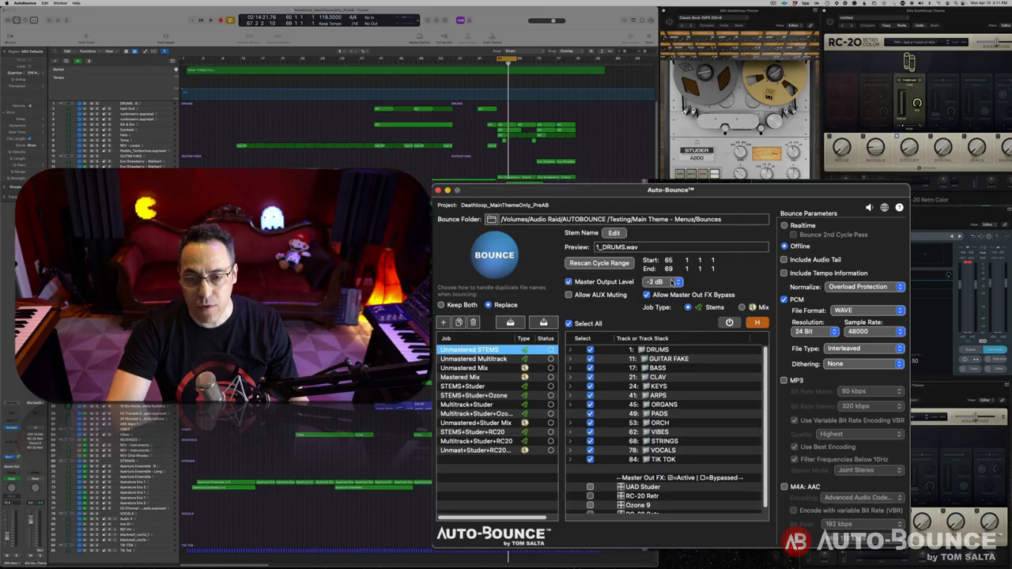
pyautogui.click(673, 282)
pyautogui.click(673, 282)
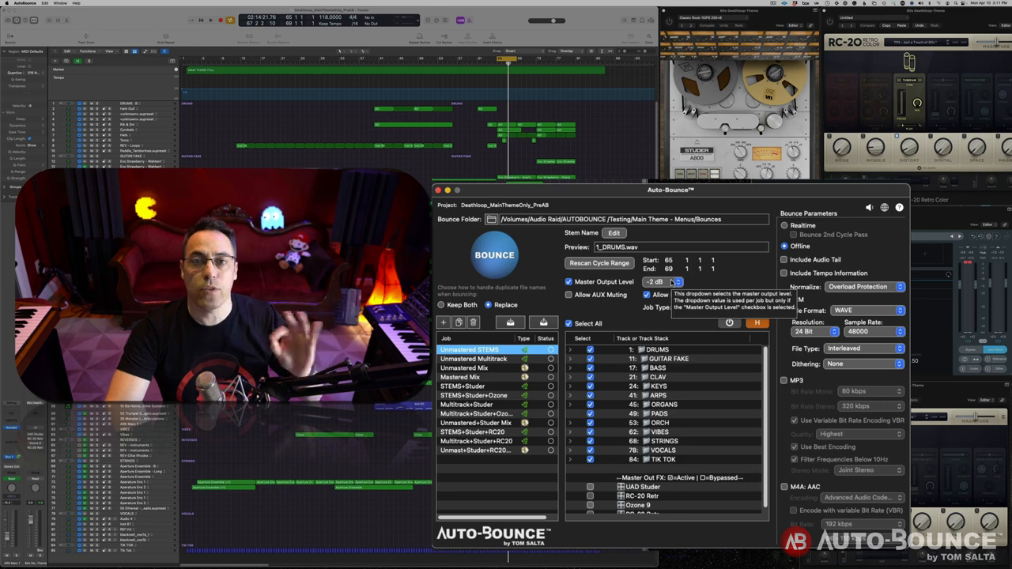
pyautogui.click(507, 359)
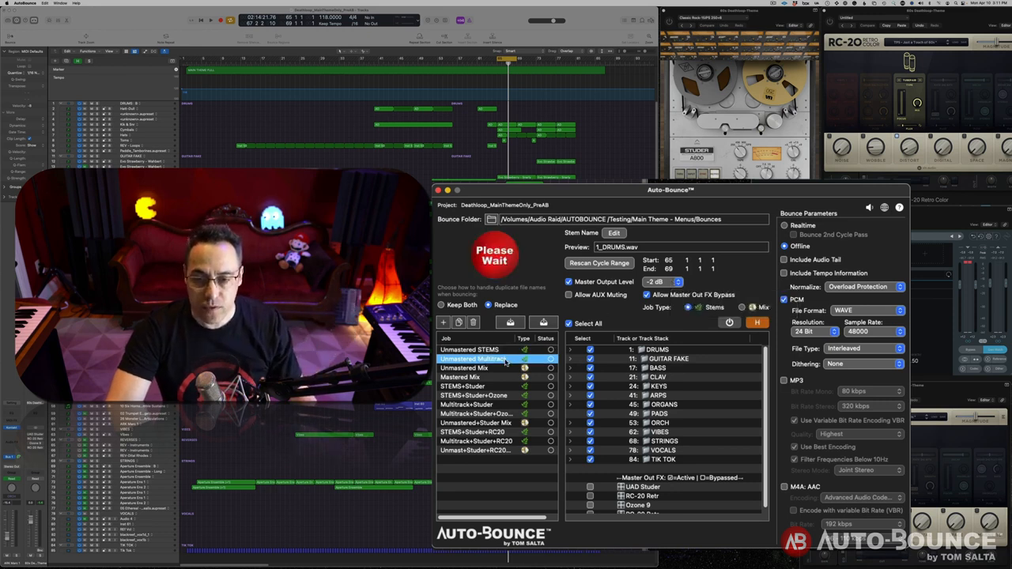
pyautogui.click(501, 368)
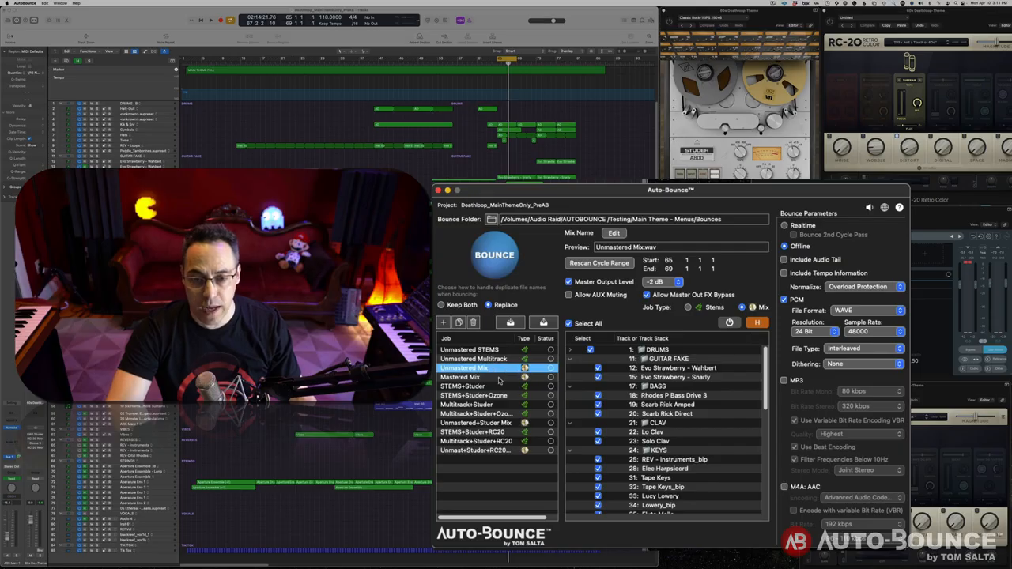
pyautogui.click(499, 378)
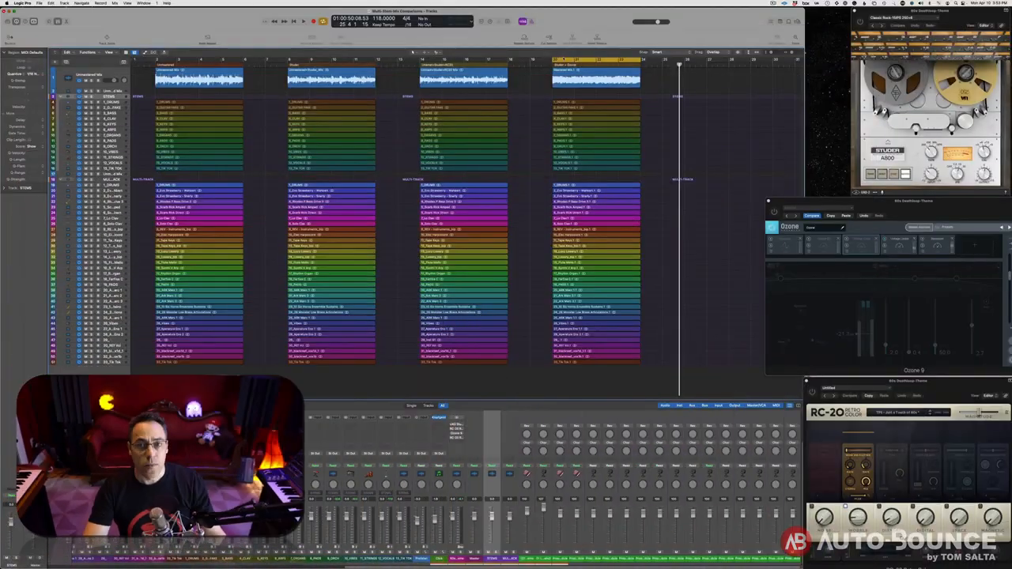
# Solo the Studer + Ozone mix region, play it from its start, stop, then select its stems
pyautogui.click(578, 79)
pyautogui.hotkey('ctrl', 's')
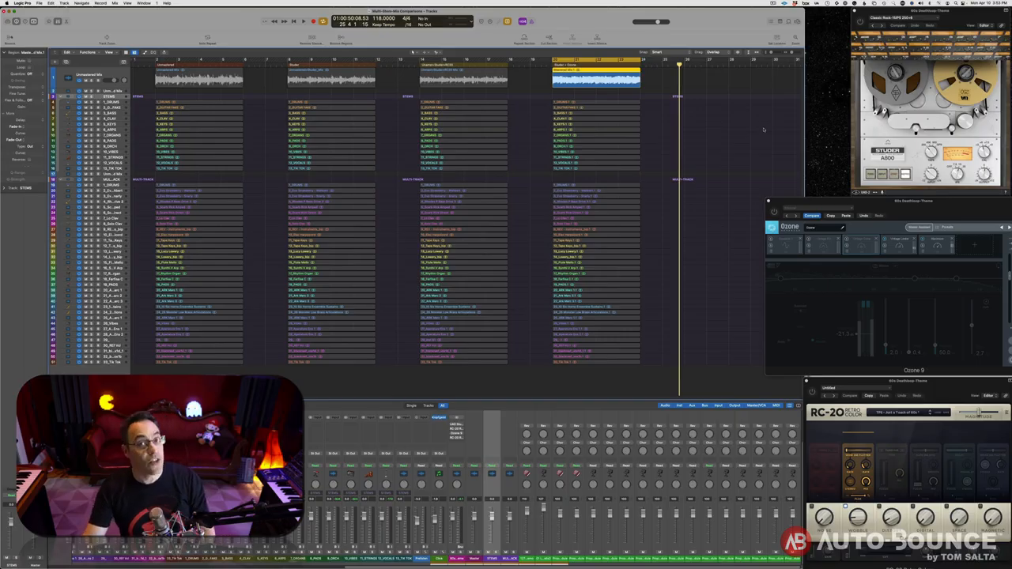
pyautogui.hotkey('shift', 'Return')
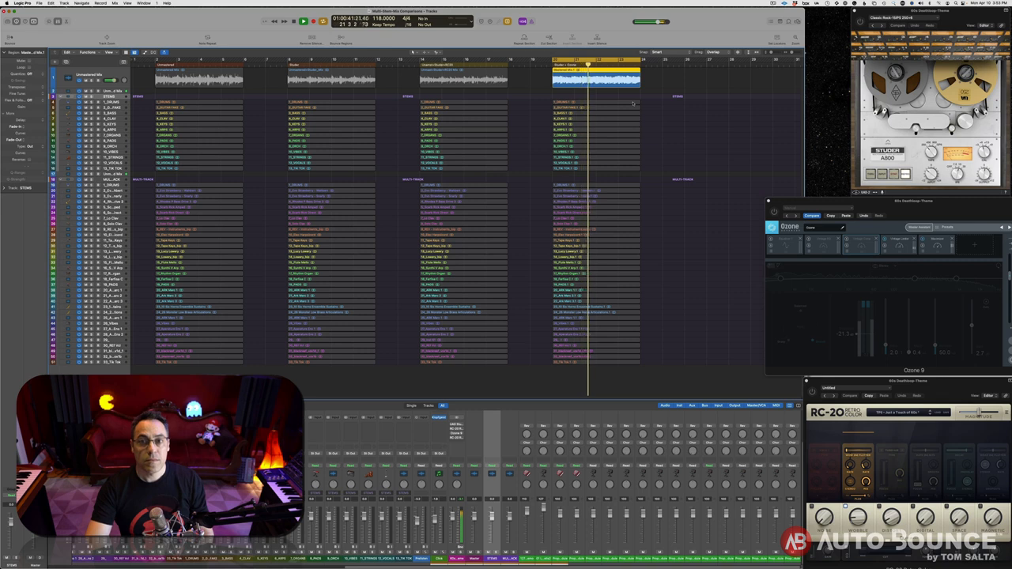
pyautogui.press('space')
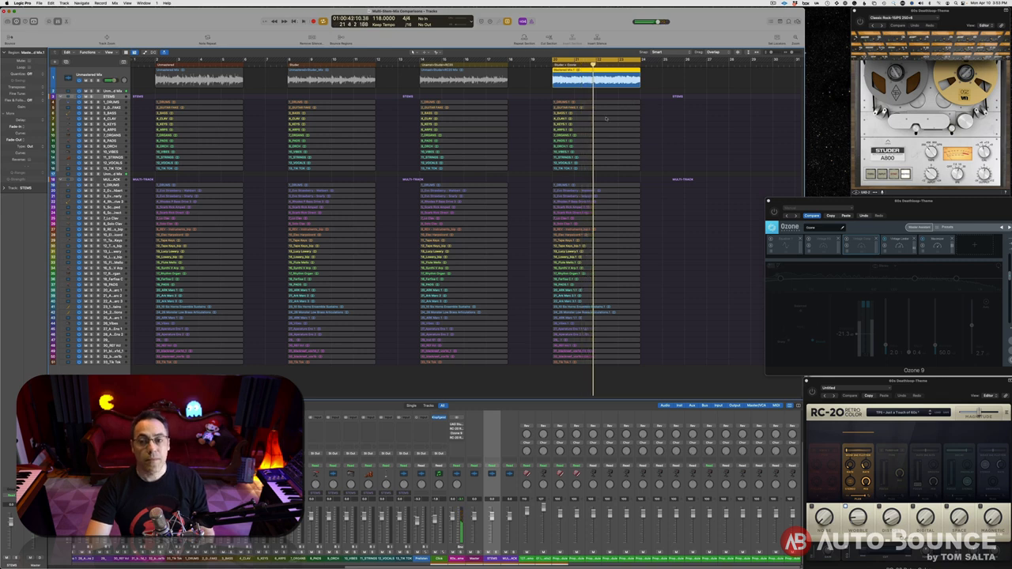
pyautogui.moveTo(650, 98); pyautogui.dragTo(587, 173)
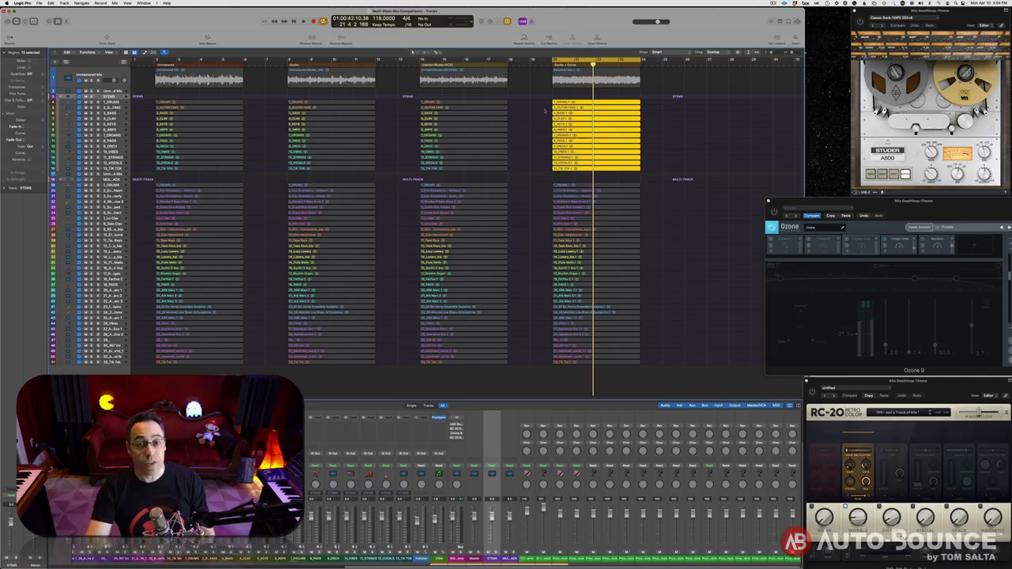
# Alternate soloed playback between the Studer + Ozone stems and the mastered mix region
pyautogui.moveTo(545, 104); pyautogui.dragTo(580, 161)
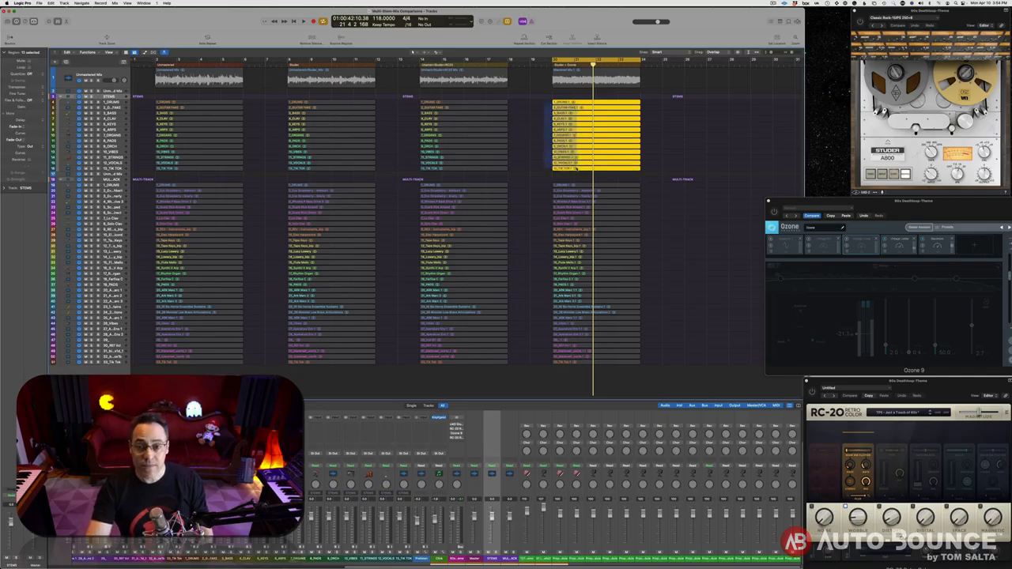
pyautogui.press('space')
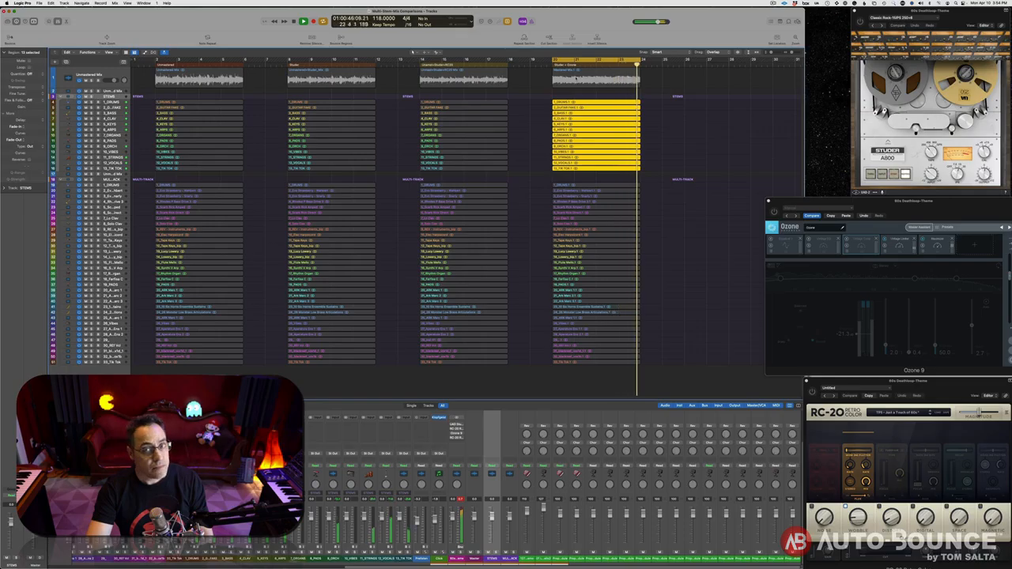
pyautogui.click(577, 79)
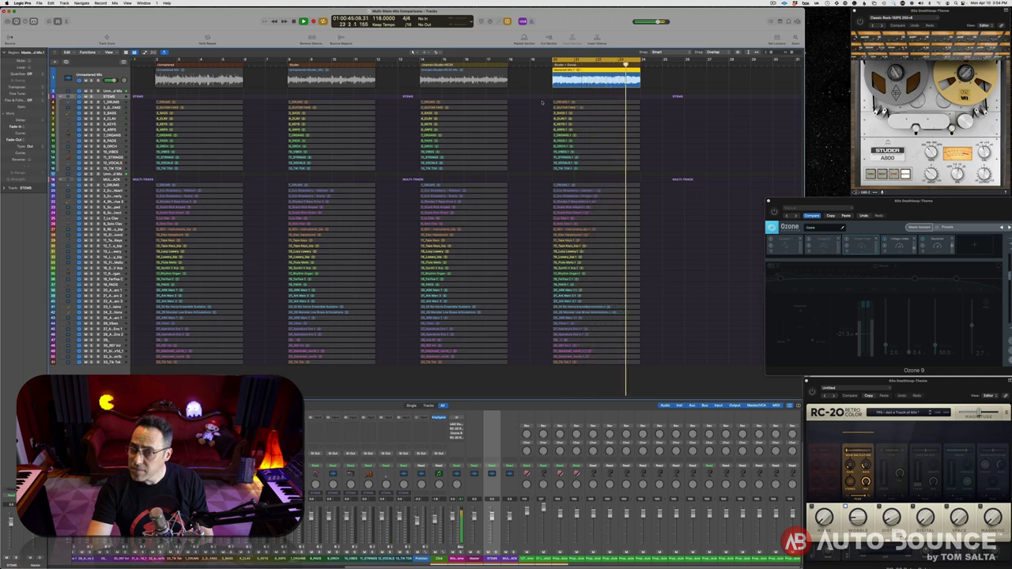
pyautogui.press('space')
pyautogui.moveTo(543, 102); pyautogui.dragTo(587, 176)
pyautogui.hotkey('shift', 'Return')
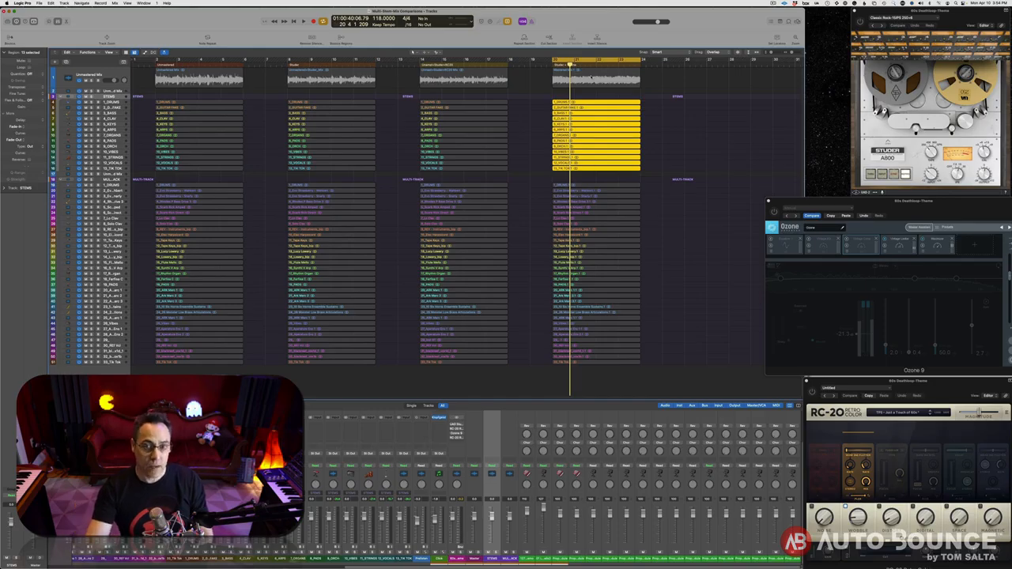
# Keep switching between the mastered mix and its 13 stems, replaying from the start, then stop
pyautogui.click(591, 77)
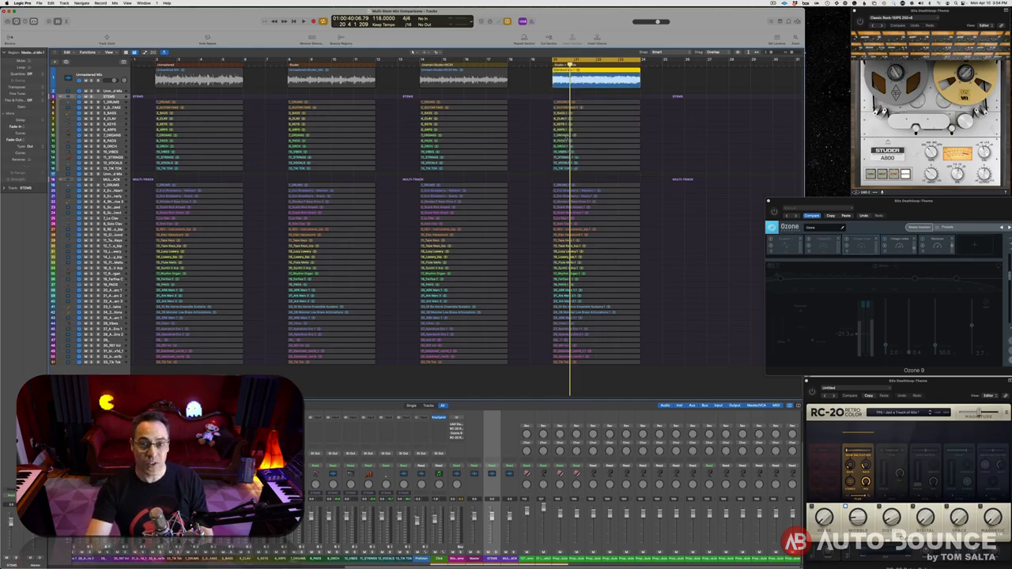
pyautogui.moveTo(542, 99); pyautogui.dragTo(576, 173)
pyautogui.click(577, 77)
pyautogui.press('space')
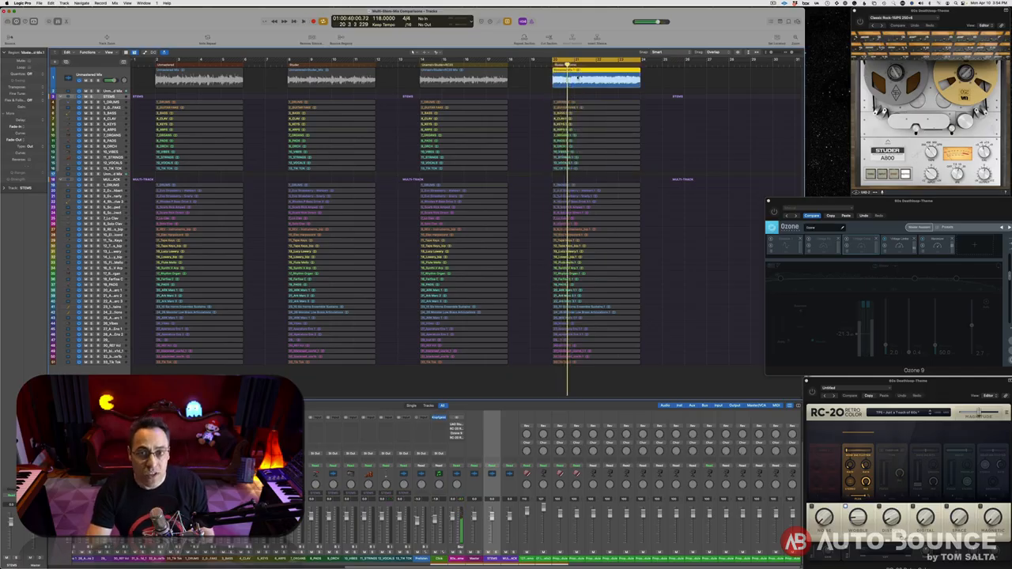
pyautogui.press('space')
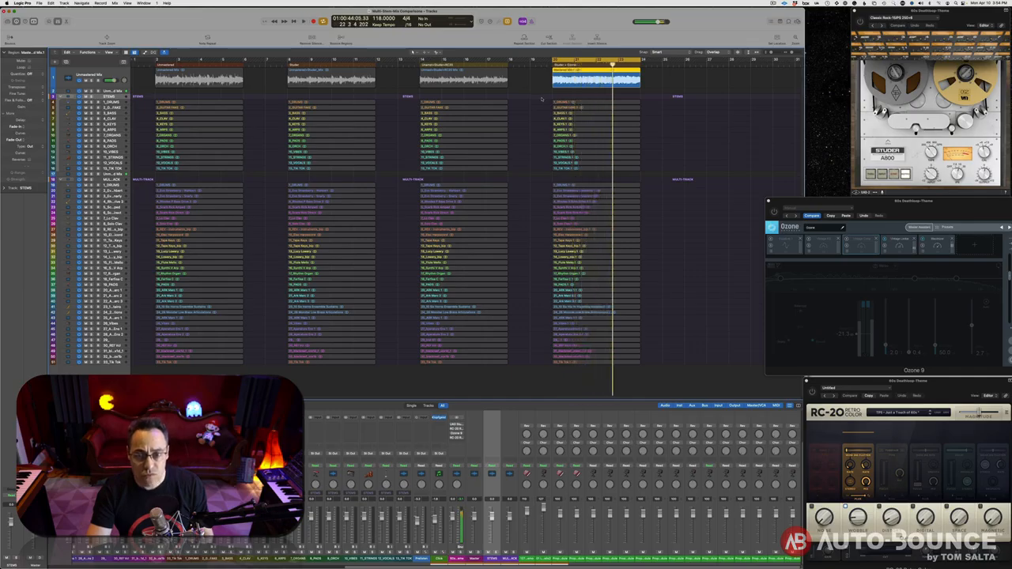
pyautogui.moveTo(542, 98); pyautogui.dragTo(575, 172)
pyautogui.hotkey('shift', 'Return')
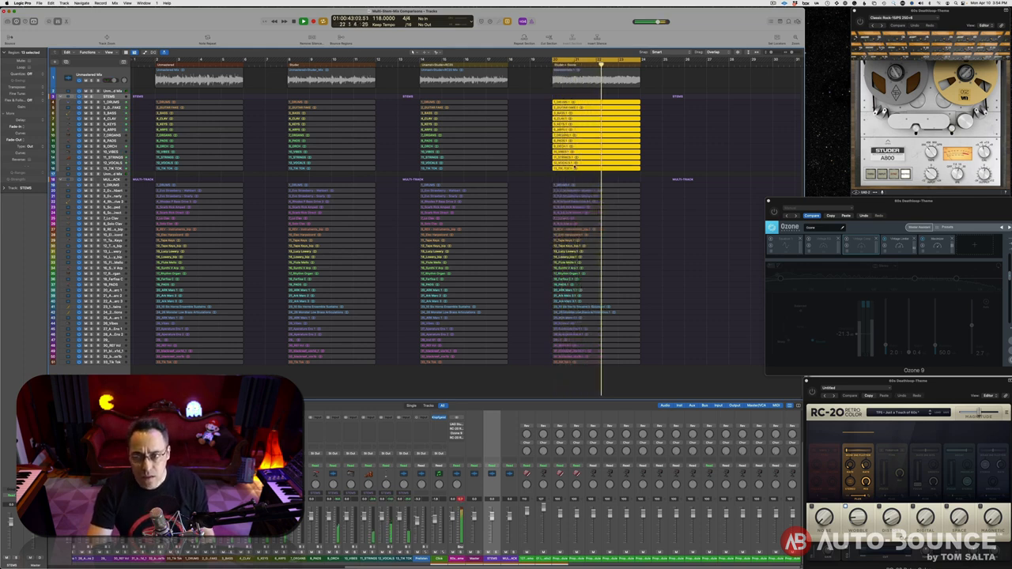
pyautogui.press('space')
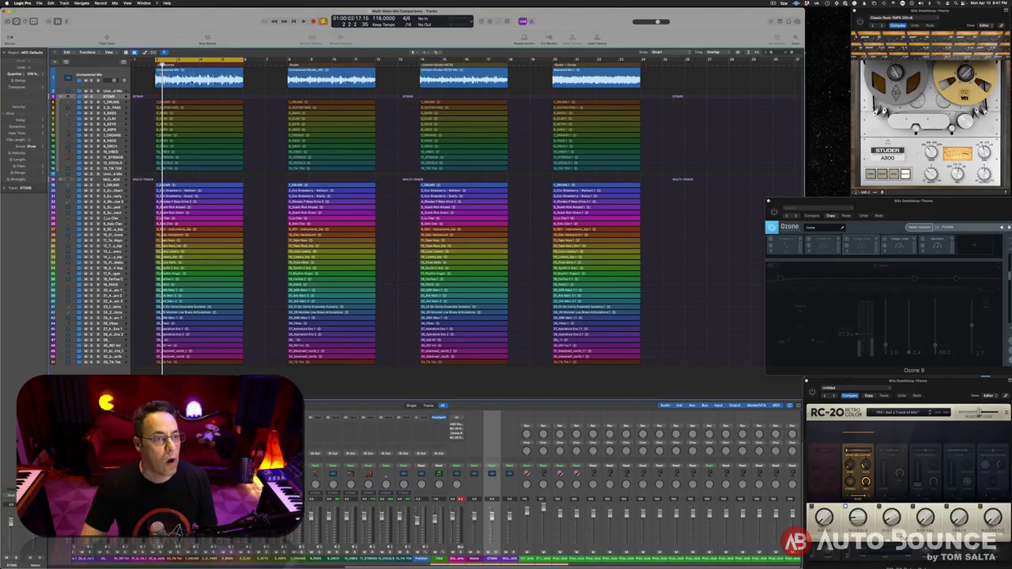
# Solo the Unmastered Mix region and compare it with its 13 stems and multitrack regions
pyautogui.click(192, 82)
pyautogui.hotkey('ctrl', 's')
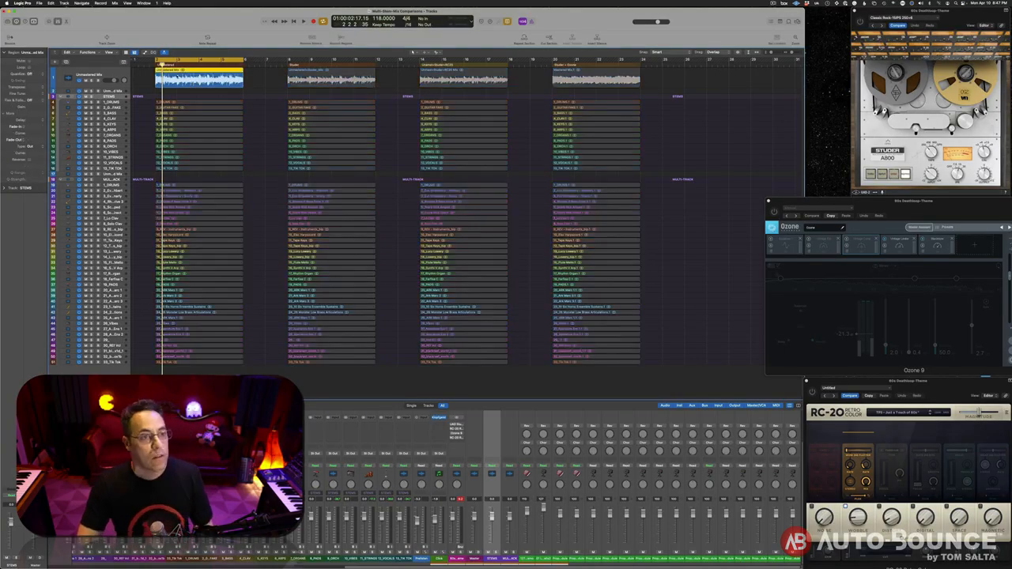
pyautogui.press('space')
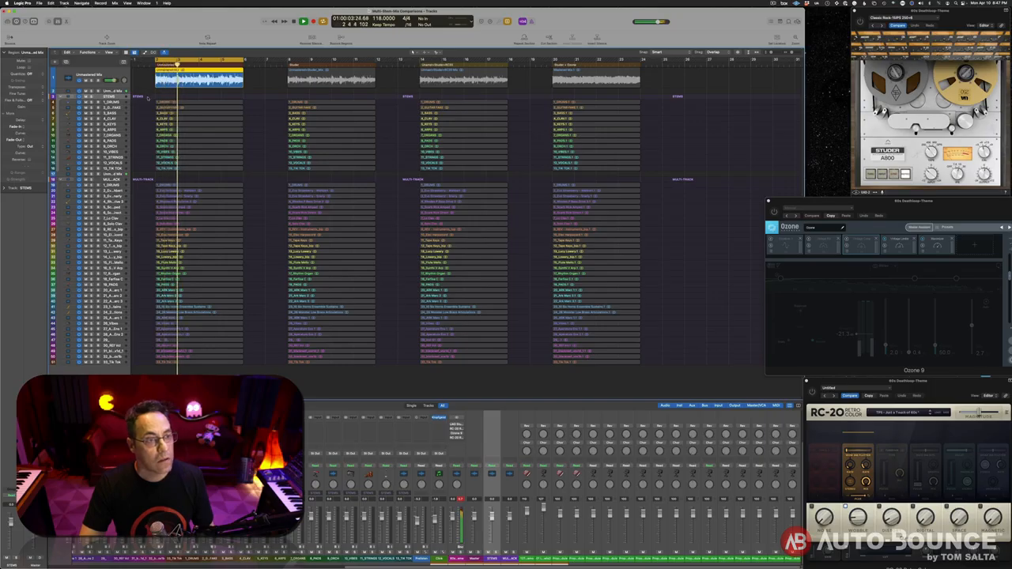
pyautogui.moveTo(147, 98); pyautogui.dragTo(198, 177)
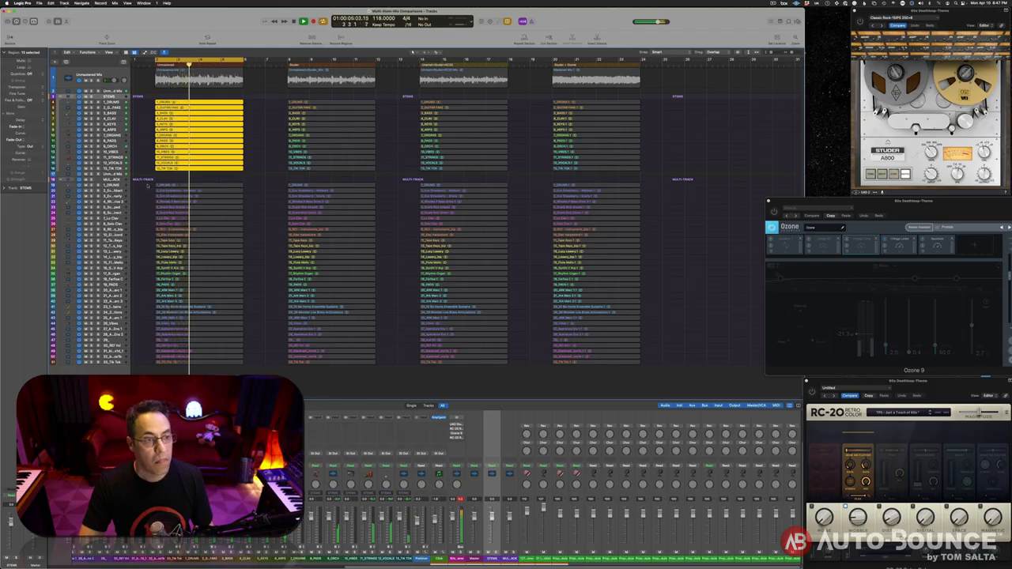
pyautogui.moveTo(150, 184); pyautogui.dragTo(197, 362)
pyautogui.press('space')
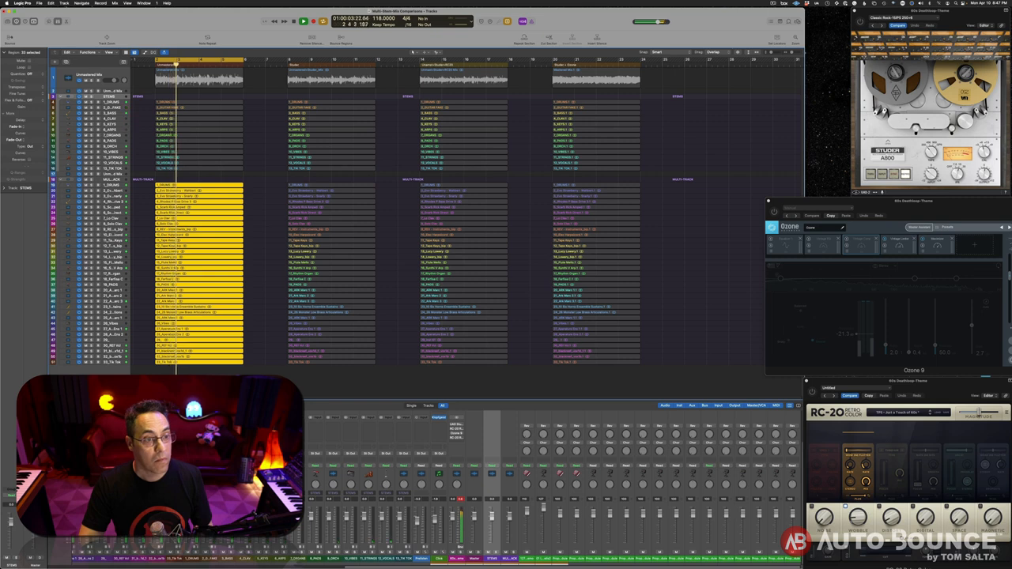
pyautogui.press('space')
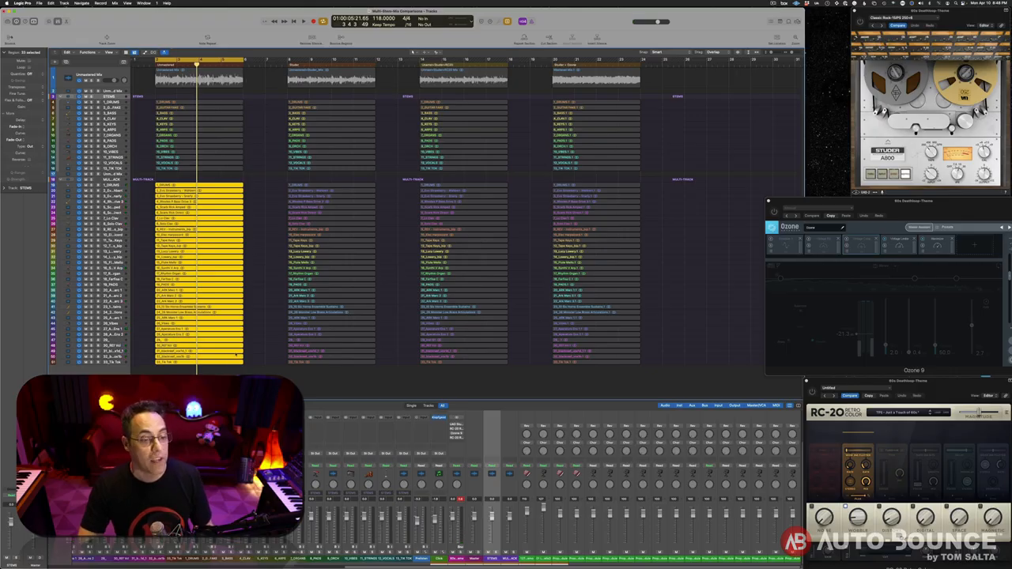
# Reselect the first column's multitracks and stems, then move listening to the second column's stems
pyautogui.moveTo(234, 378); pyautogui.dragTo(180, 192)
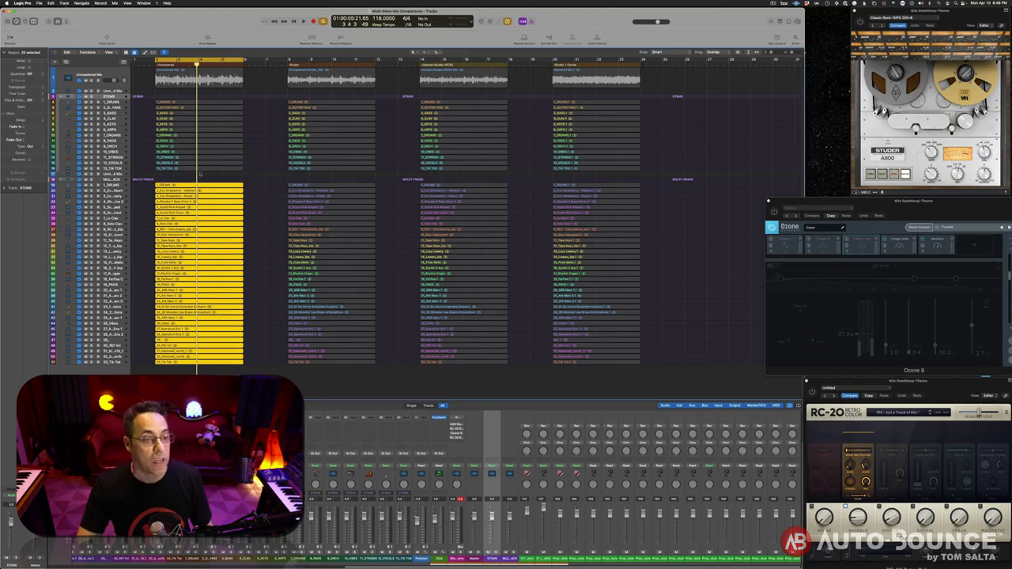
pyautogui.moveTo(261, 98); pyautogui.dragTo(230, 150)
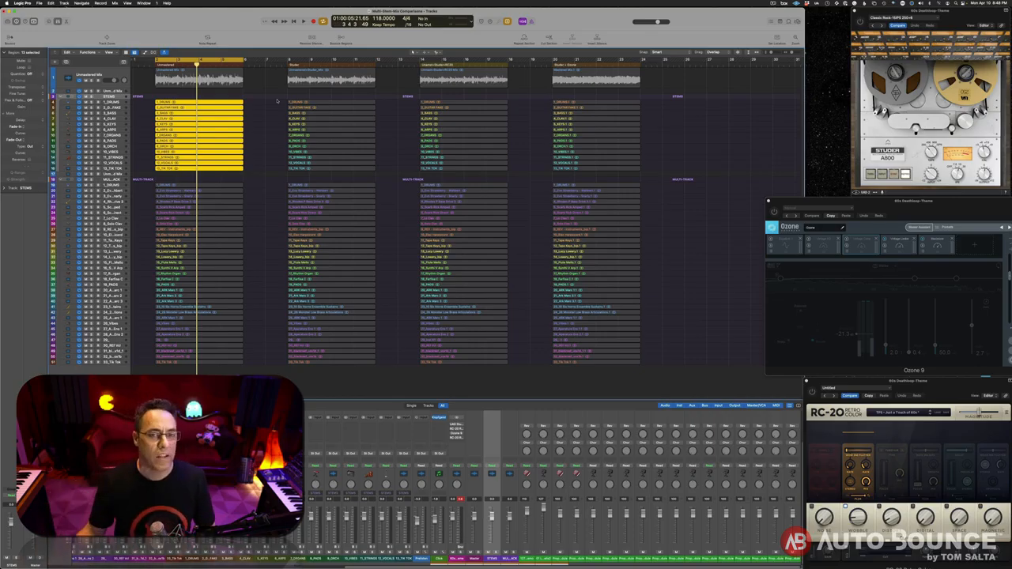
pyautogui.moveTo(277, 100); pyautogui.dragTo(319, 177)
# Cycle the Studio mix region, play it, and switch listening to its stems
pyautogui.click(289, 67)
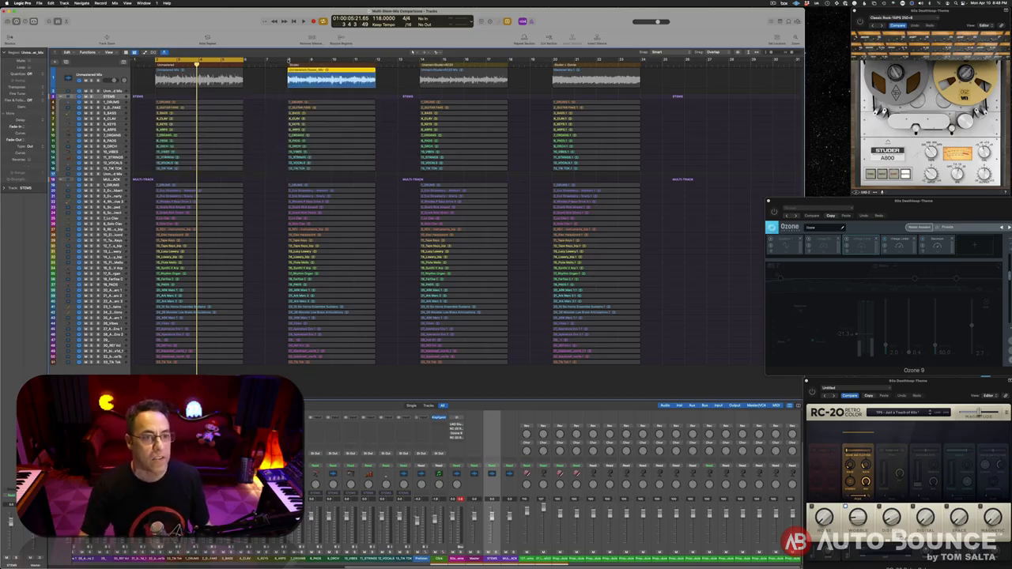
pyautogui.press('super+u')
pyautogui.press('space')
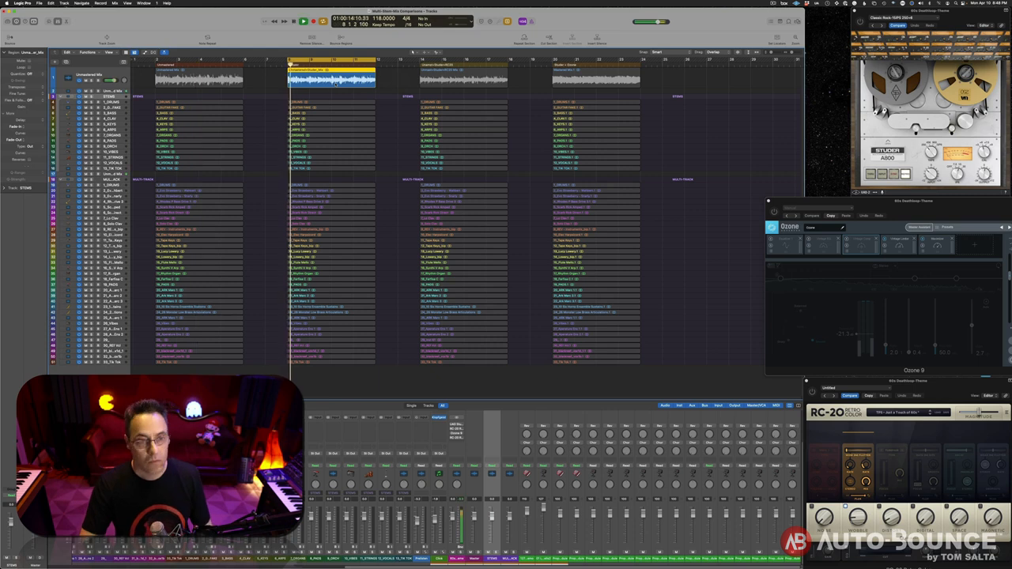
pyautogui.click(278, 99)
pyautogui.moveTo(279, 99); pyautogui.dragTo(312, 168)
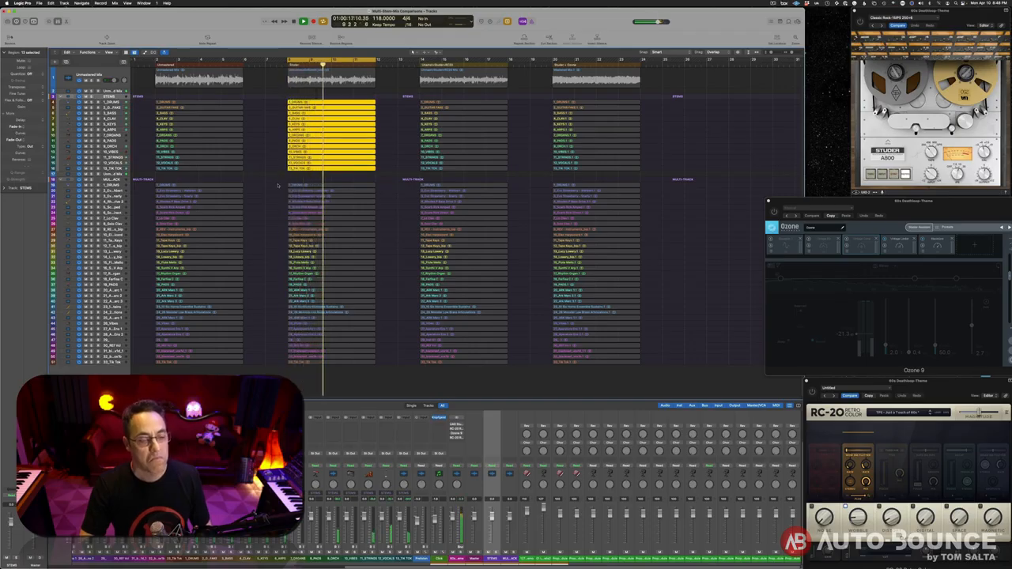
# Audition the Studio multitrack regions, stop playback, and select the third variant's stem regions
pyautogui.click(333, 331)
pyautogui.moveTo(334, 330); pyautogui.dragTo(341, 394)
pyautogui.press('space')
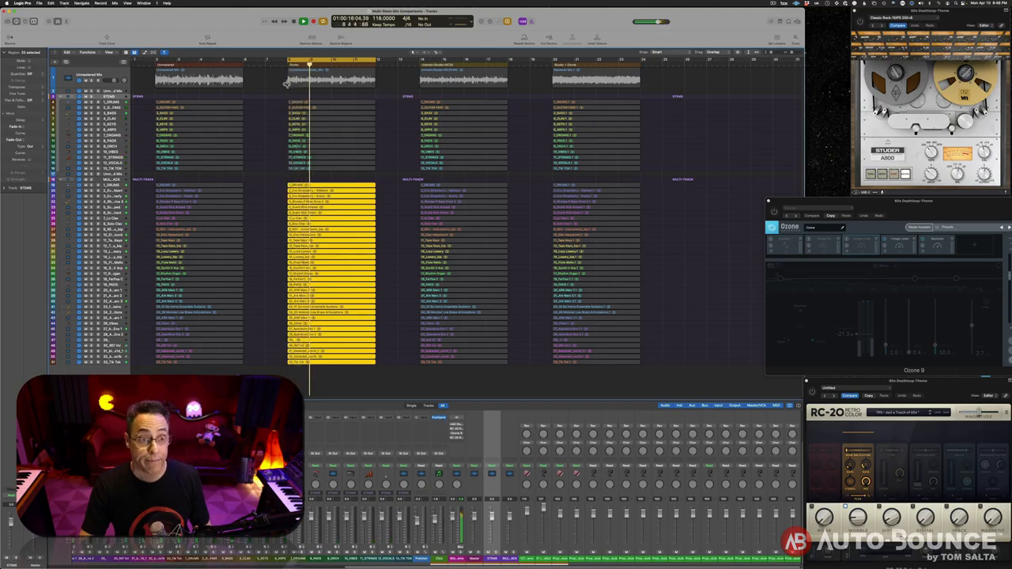
pyautogui.press('space')
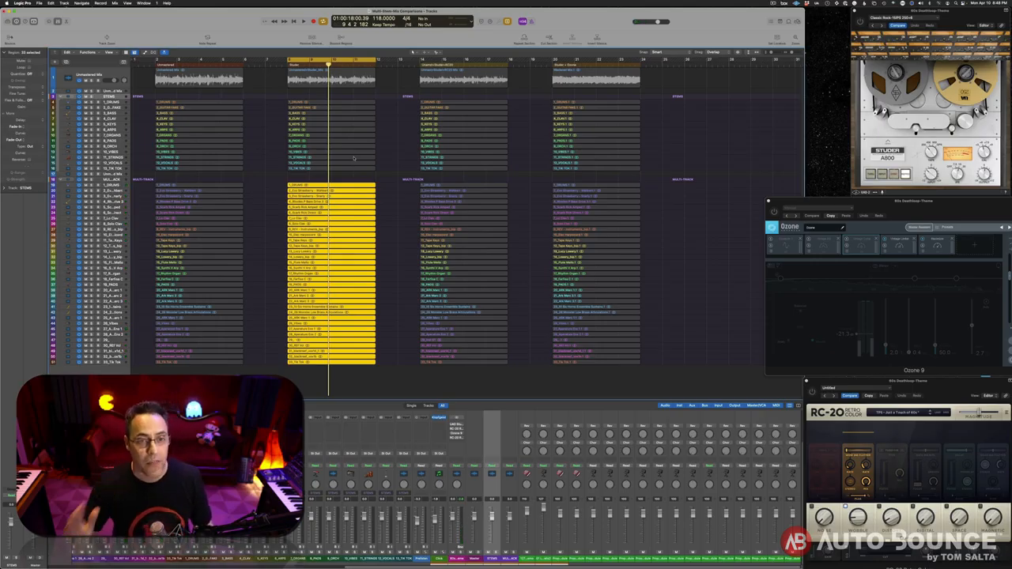
pyautogui.hscroll(1, 373, 92)
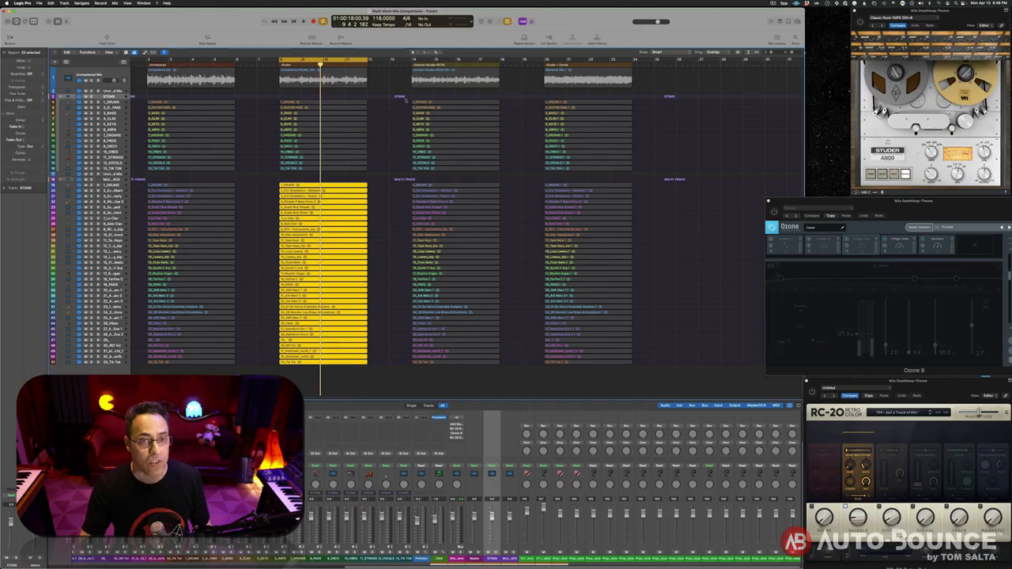
pyautogui.moveTo(413, 107); pyautogui.dragTo(445, 175)
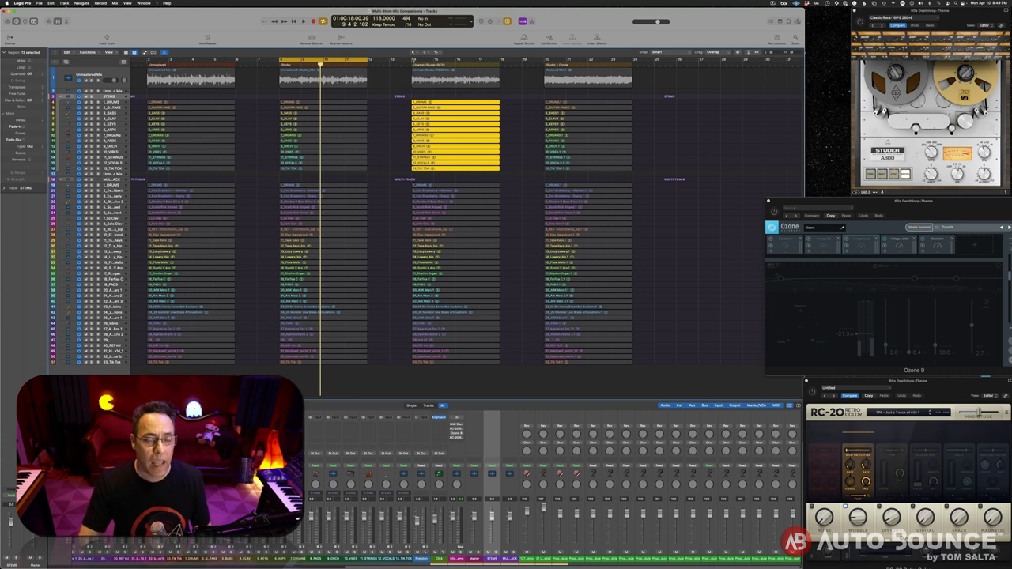
# Play the third variant's mix, then its 13 stems, then its multitrack regions
pyautogui.click(466, 81)
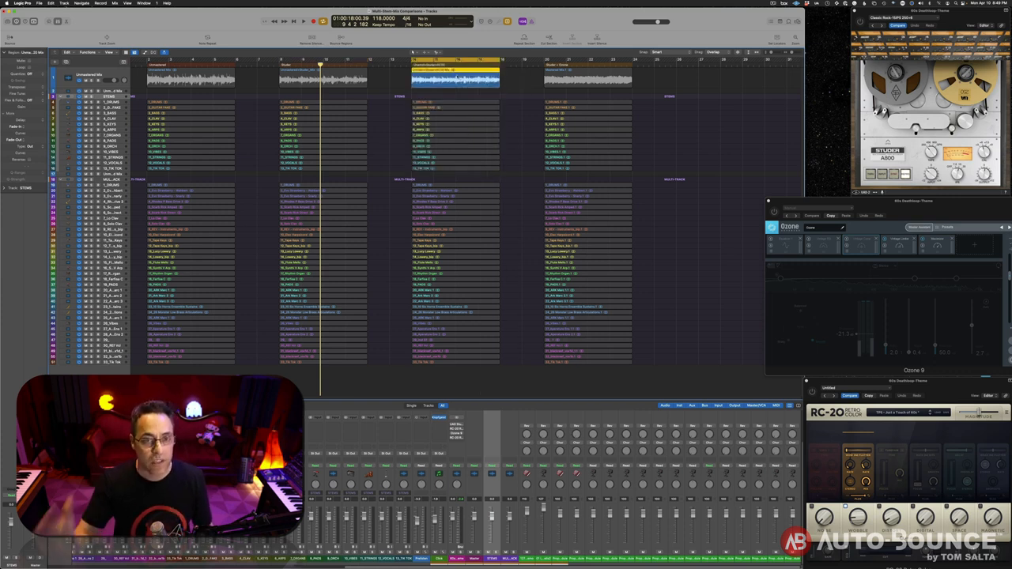
pyautogui.hotkey('shift', 'space')
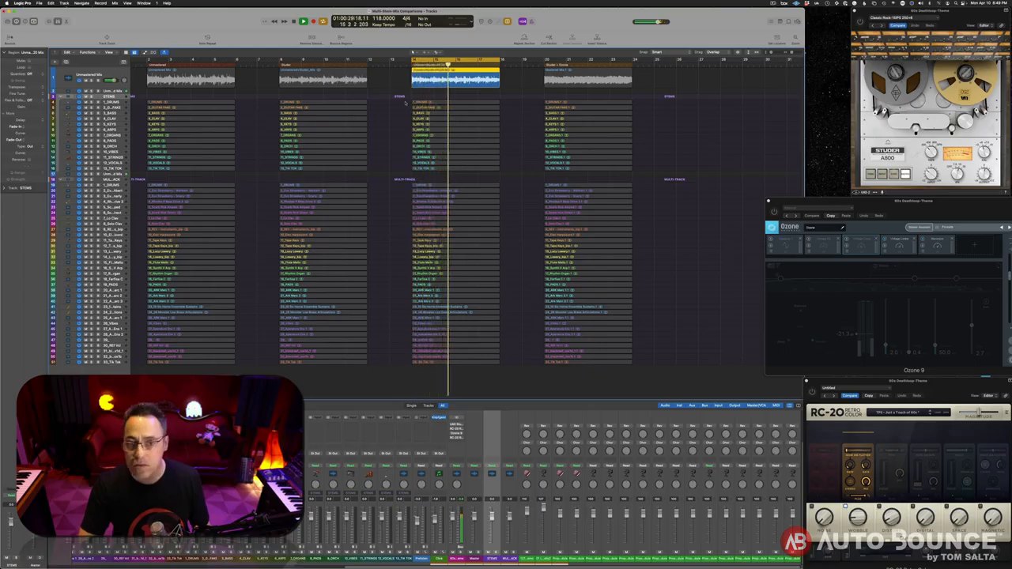
pyautogui.press('space')
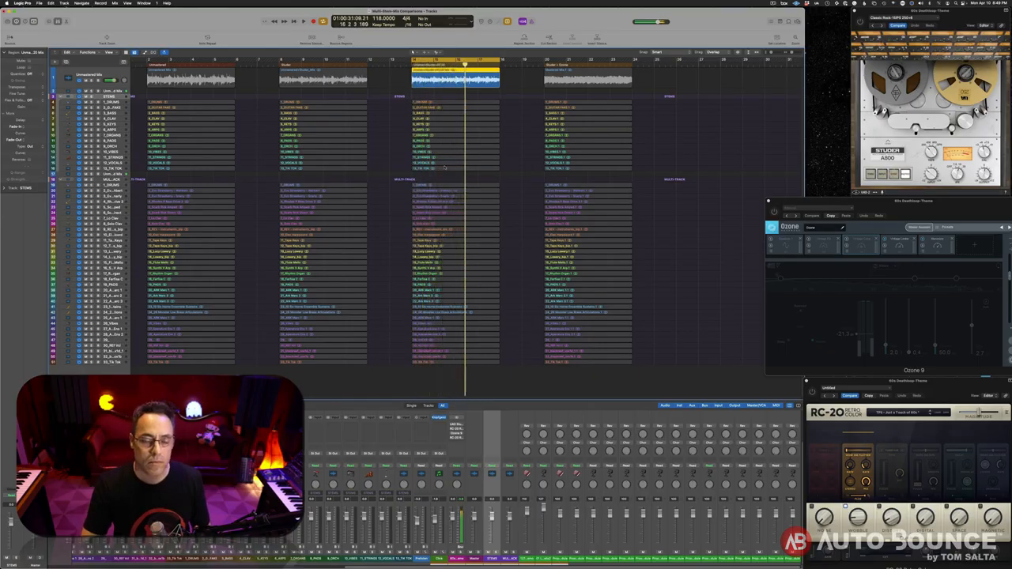
pyautogui.moveTo(406, 102); pyautogui.dragTo(446, 171)
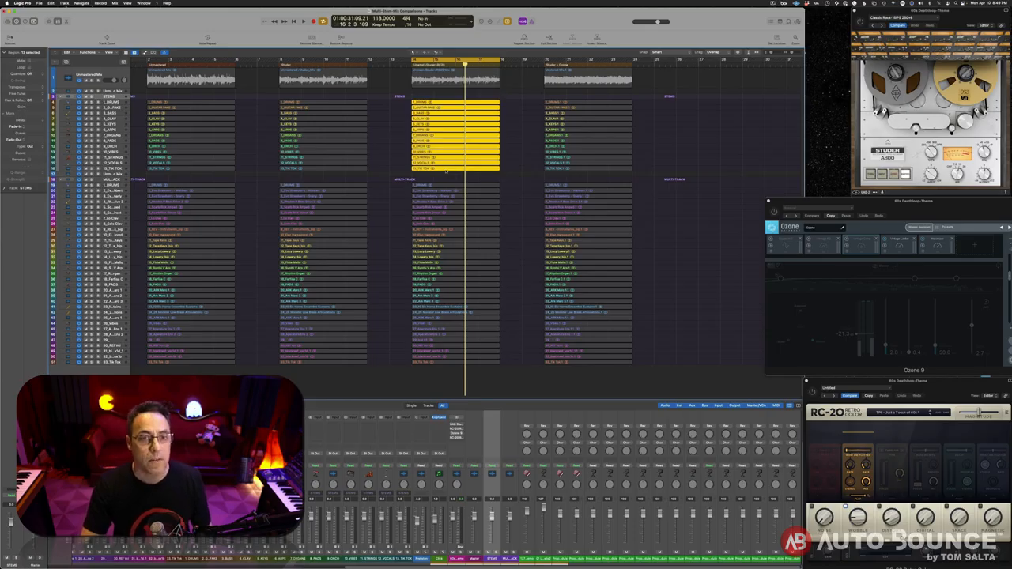
pyautogui.press('space')
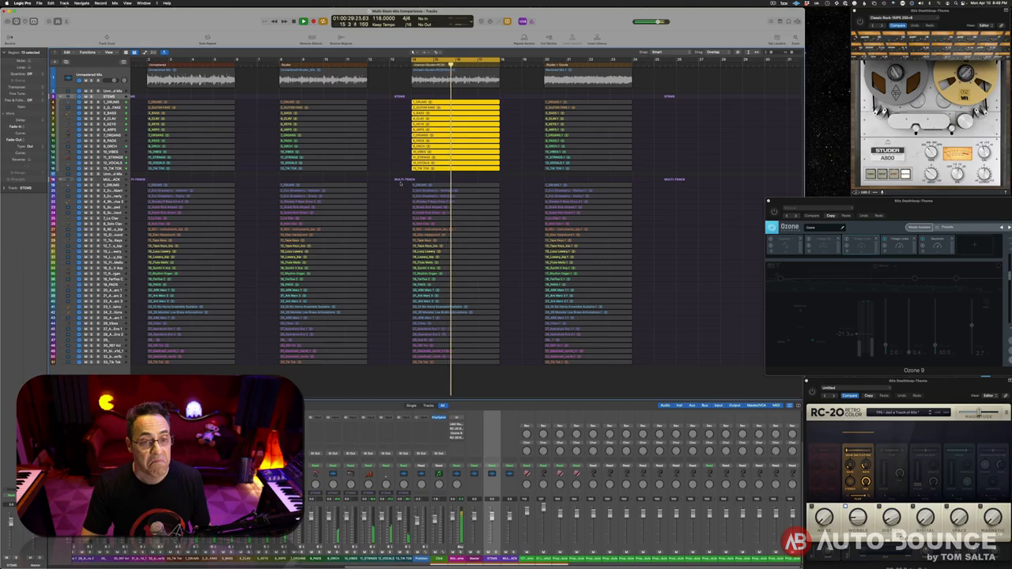
pyautogui.moveTo(400, 182); pyautogui.dragTo(454, 377)
pyautogui.press('space')
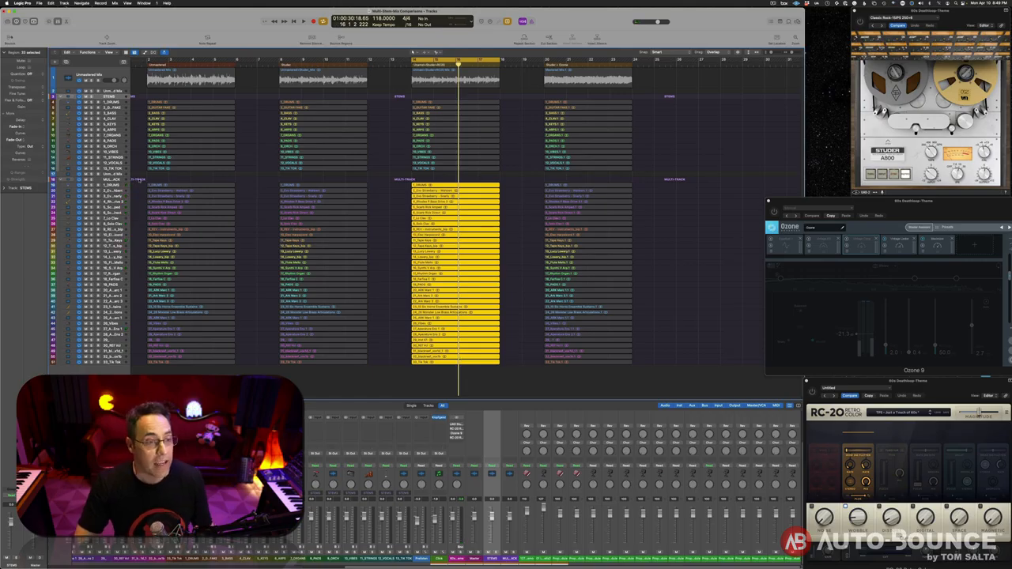
# Select the multitrack regions across the first three variants, then the third mix region
pyautogui.moveTo(150, 188); pyautogui.dragTo(471, 368)
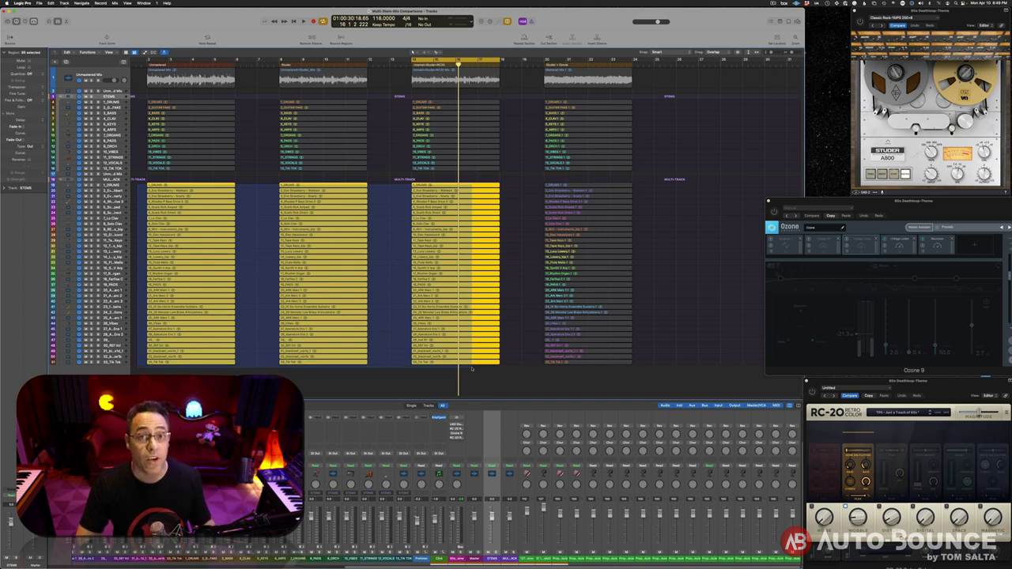
pyautogui.moveTo(471, 368); pyautogui.dragTo(471, 368)
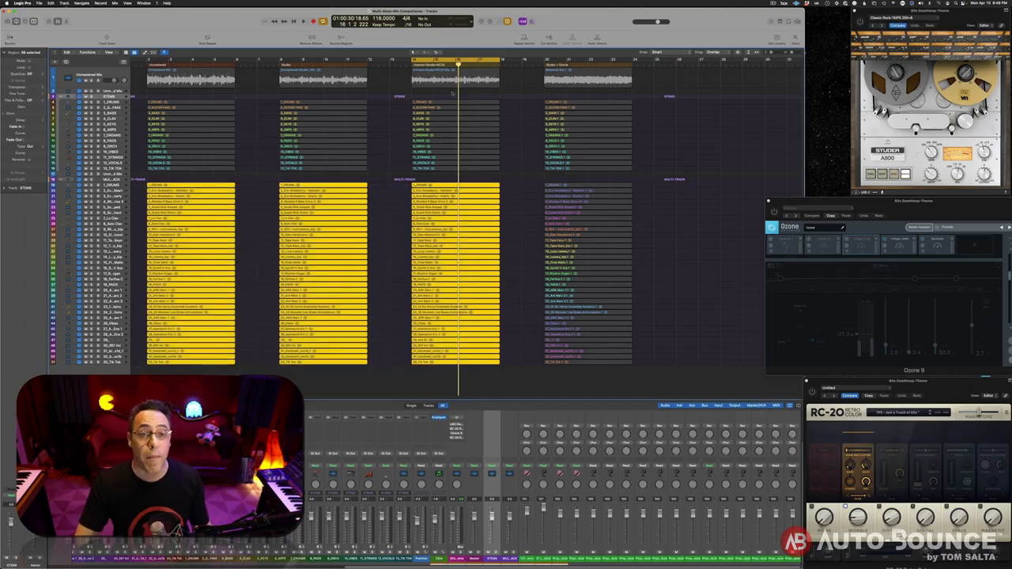
pyautogui.click(443, 78)
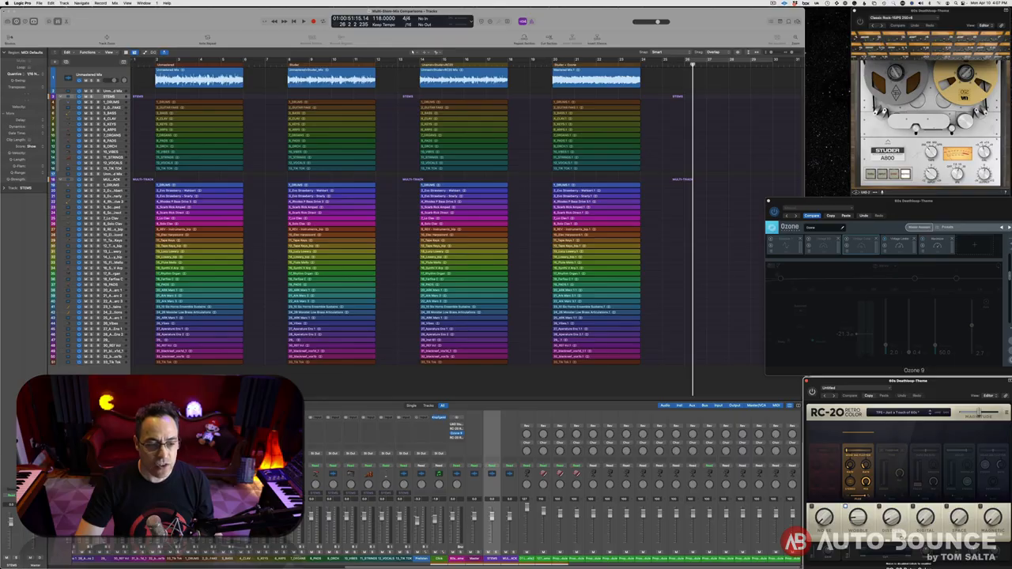
# Select the new stems at bar 26 and bypass Ozone's Vintage Limiter and Maximizer modules
pyautogui.hscroll(10, 604, 275)
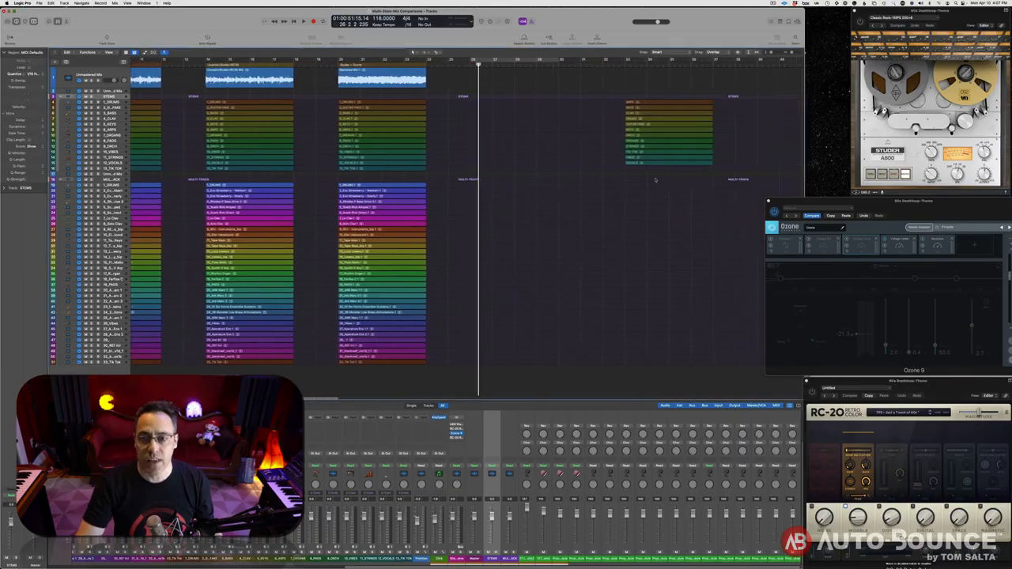
pyautogui.moveTo(656, 240); pyautogui.dragTo(504, 97)
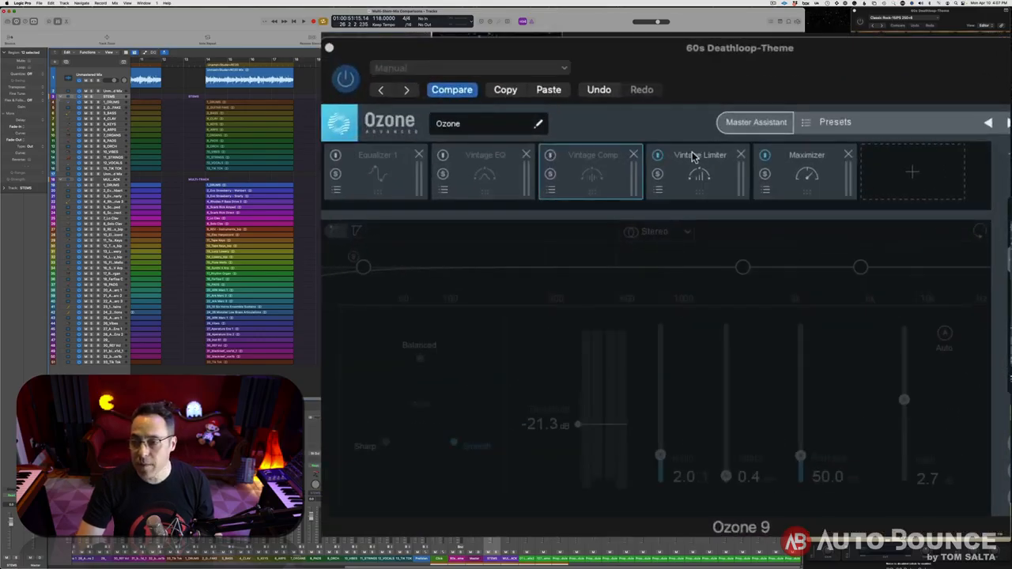
pyautogui.click(658, 156)
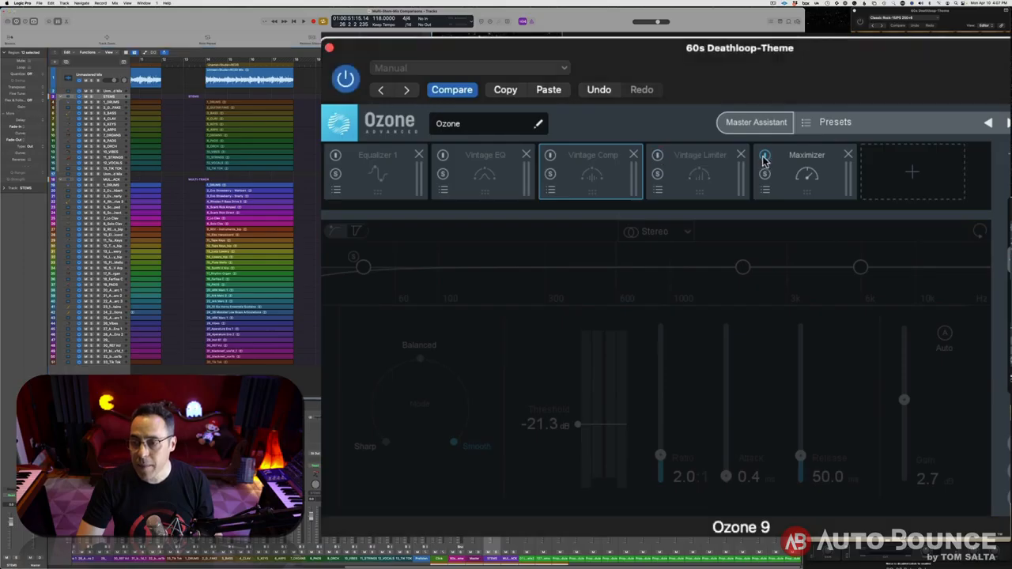
pyautogui.click(764, 156)
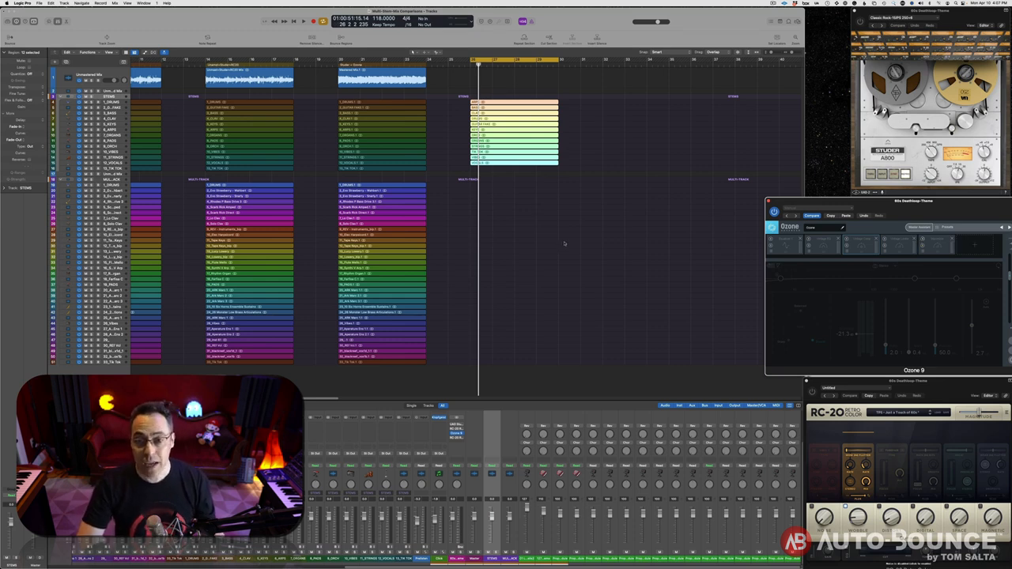
# Re-enable Ozone's Vintage Limiter and start playing the reselected bar-26 stem regions
pyautogui.moveTo(527, 206); pyautogui.dragTo(510, 94)
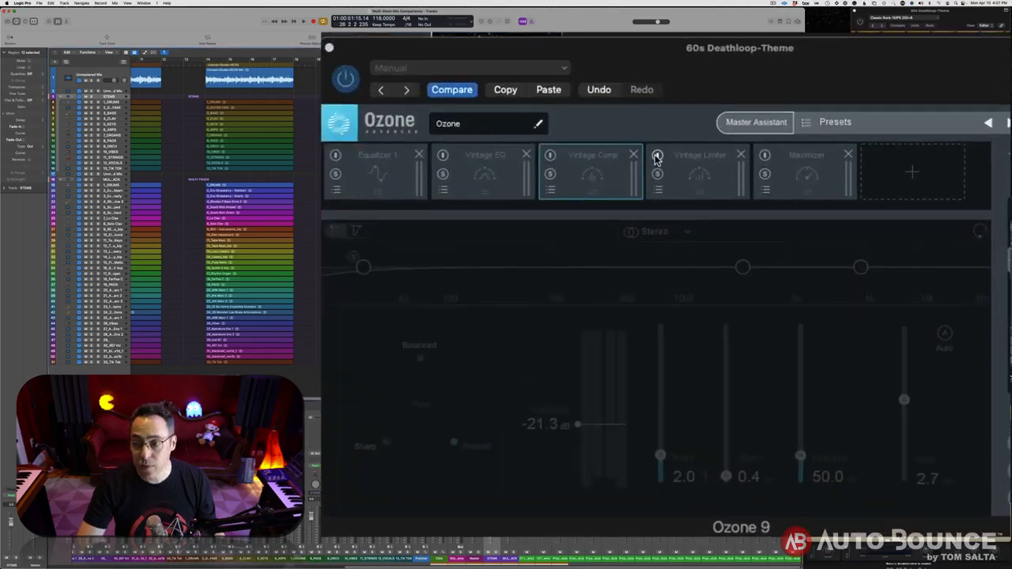
pyautogui.click(656, 156)
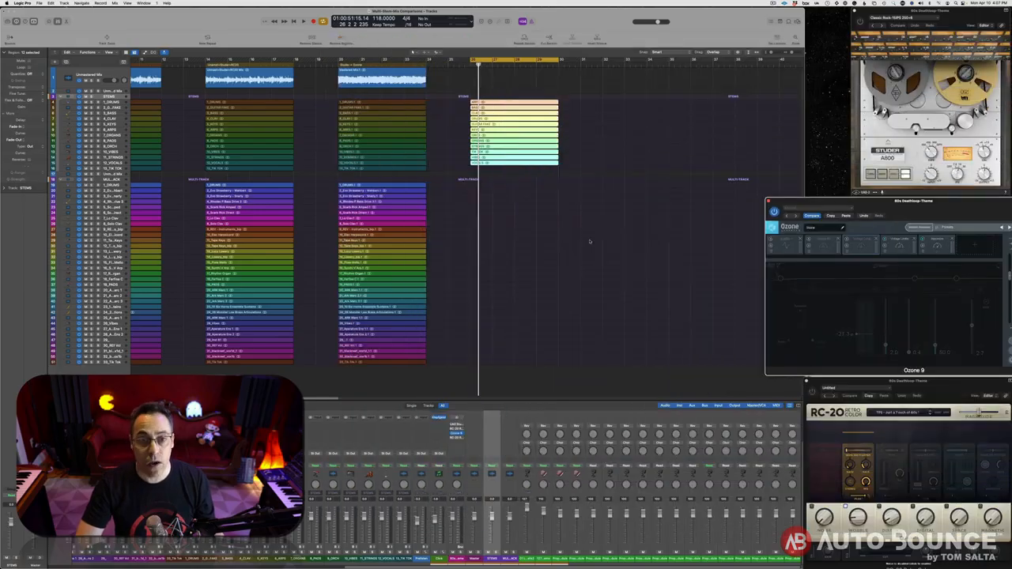
pyautogui.moveTo(555, 242); pyautogui.dragTo(504, 96)
pyautogui.moveTo(528, 197); pyautogui.dragTo(521, 98)
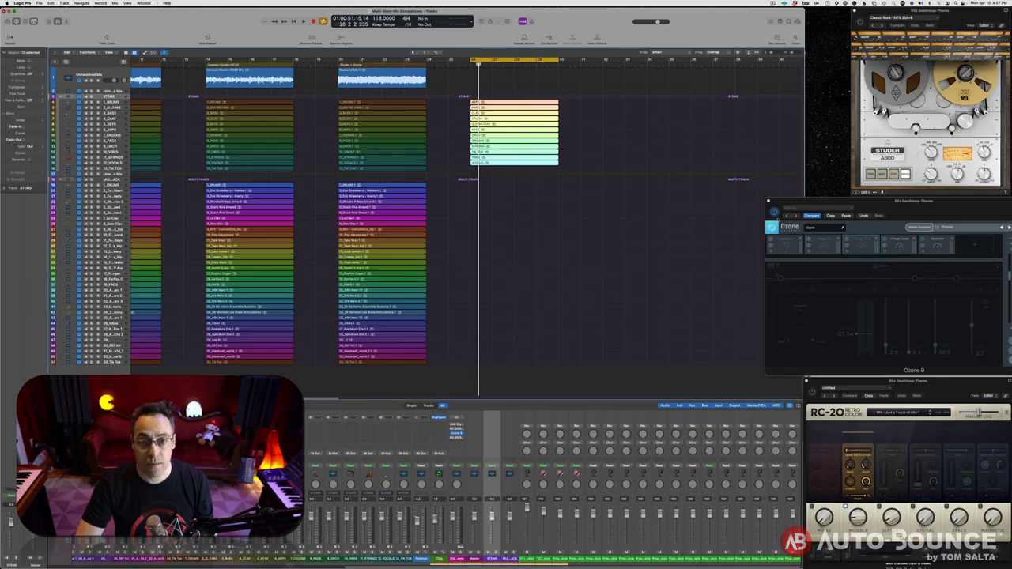
pyautogui.moveTo(531, 239); pyautogui.dragTo(505, 89)
pyautogui.press('space')
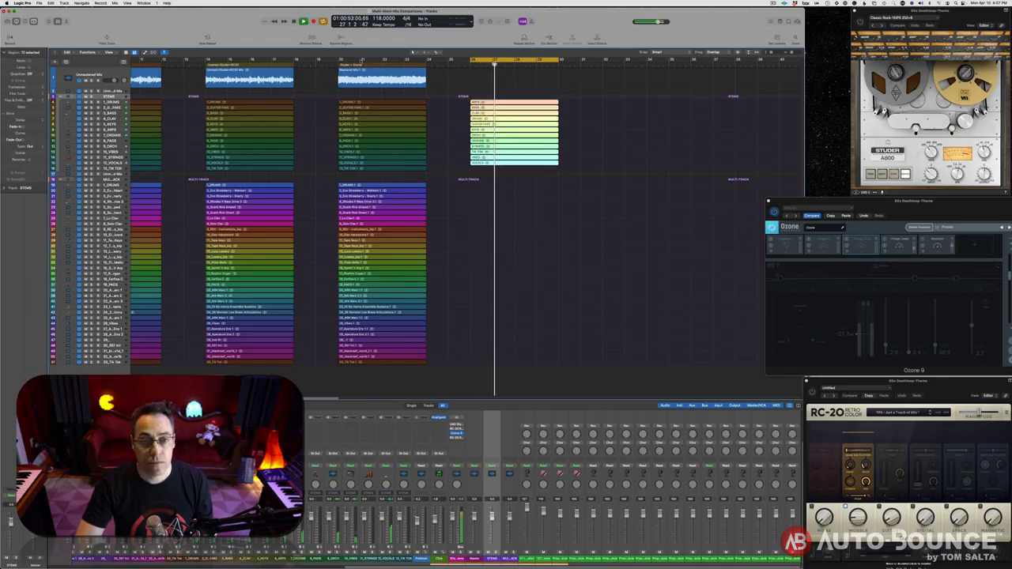
# Audition the Mastered Mix over bars 20–24 with Ozone off, then loop the stems over bars 26–31
pyautogui.moveTo(340, 61); pyautogui.dragTo(424, 64)
pyautogui.moveTo(351, 85); pyautogui.dragTo(372, 86)
pyautogui.click(774, 211)
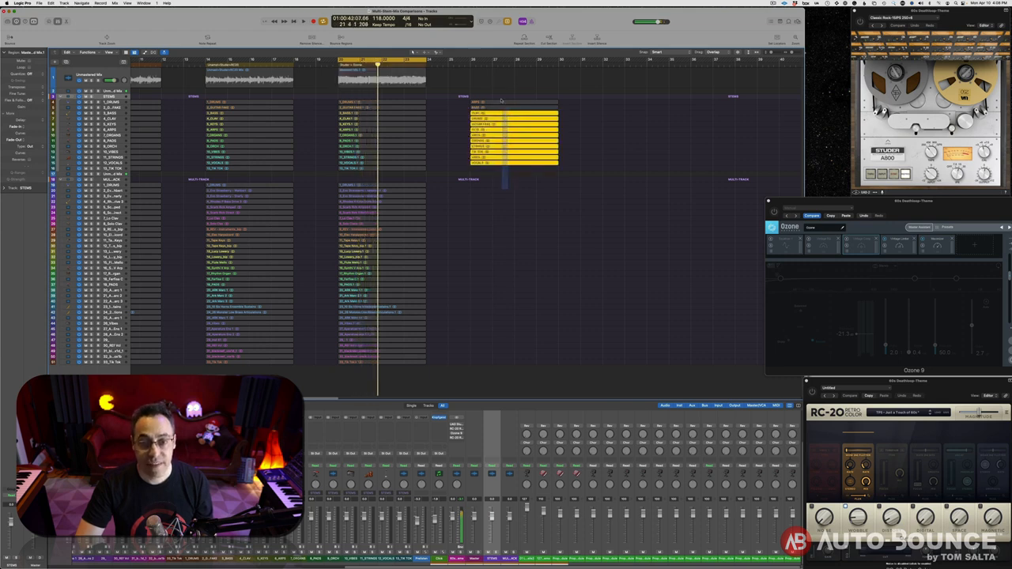
pyautogui.moveTo(506, 189); pyautogui.dragTo(502, 90)
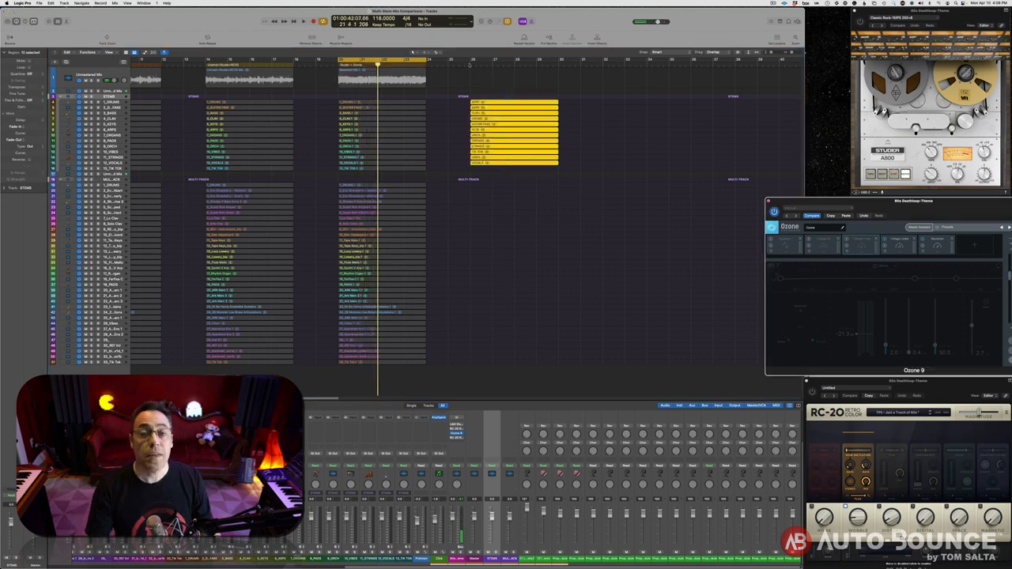
pyautogui.moveTo(471, 60); pyautogui.dragTo(582, 78)
pyautogui.press('space')
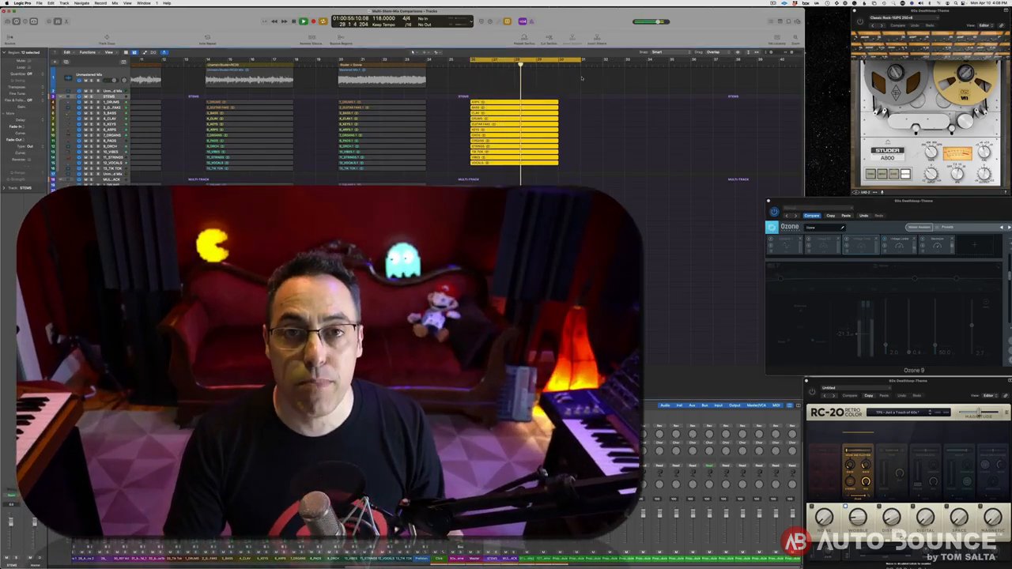
pyautogui.press('space')
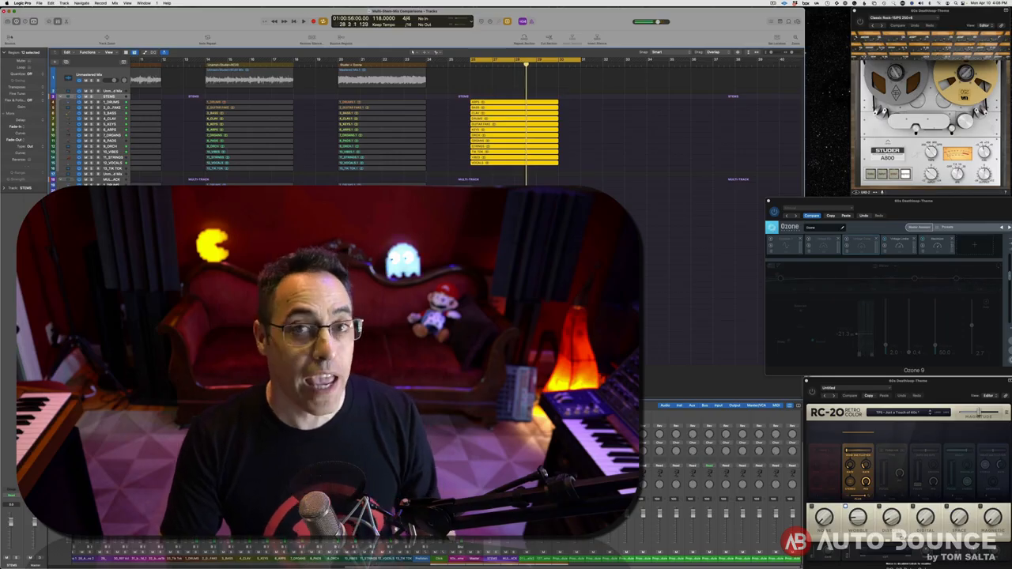